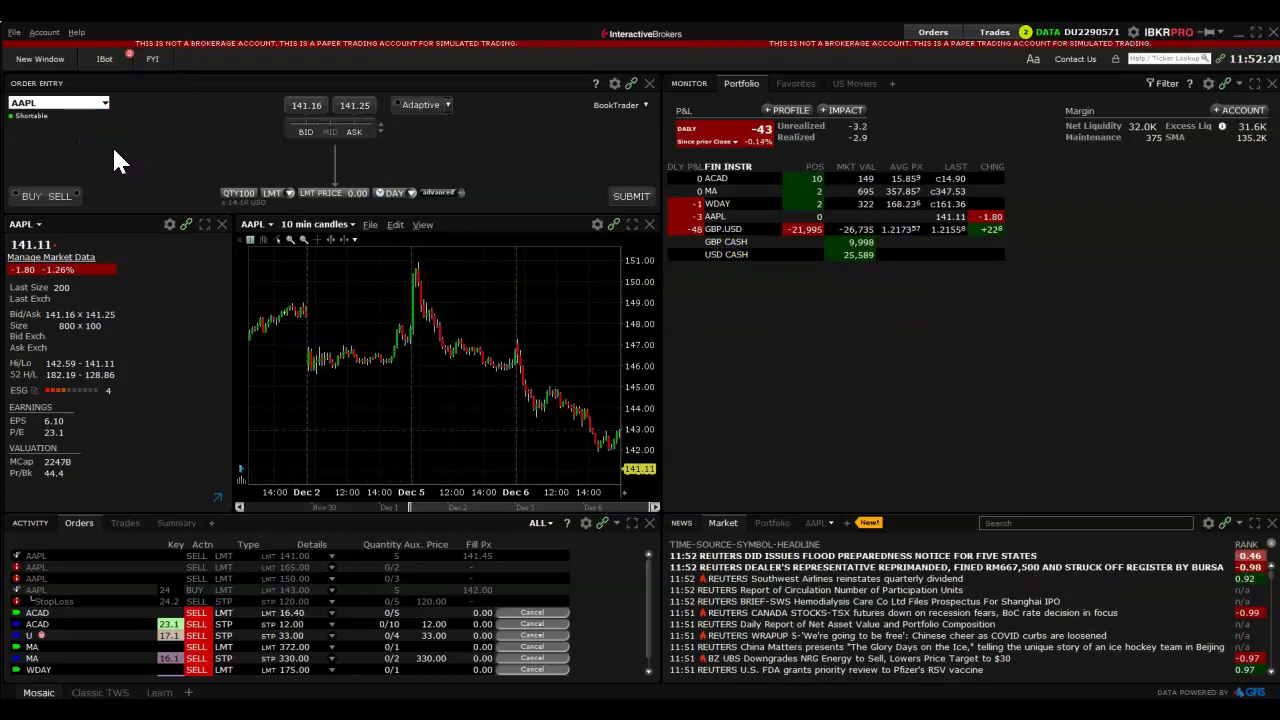
Start a buy order for AAPL with a quantity of 5 shares
click(28, 198)
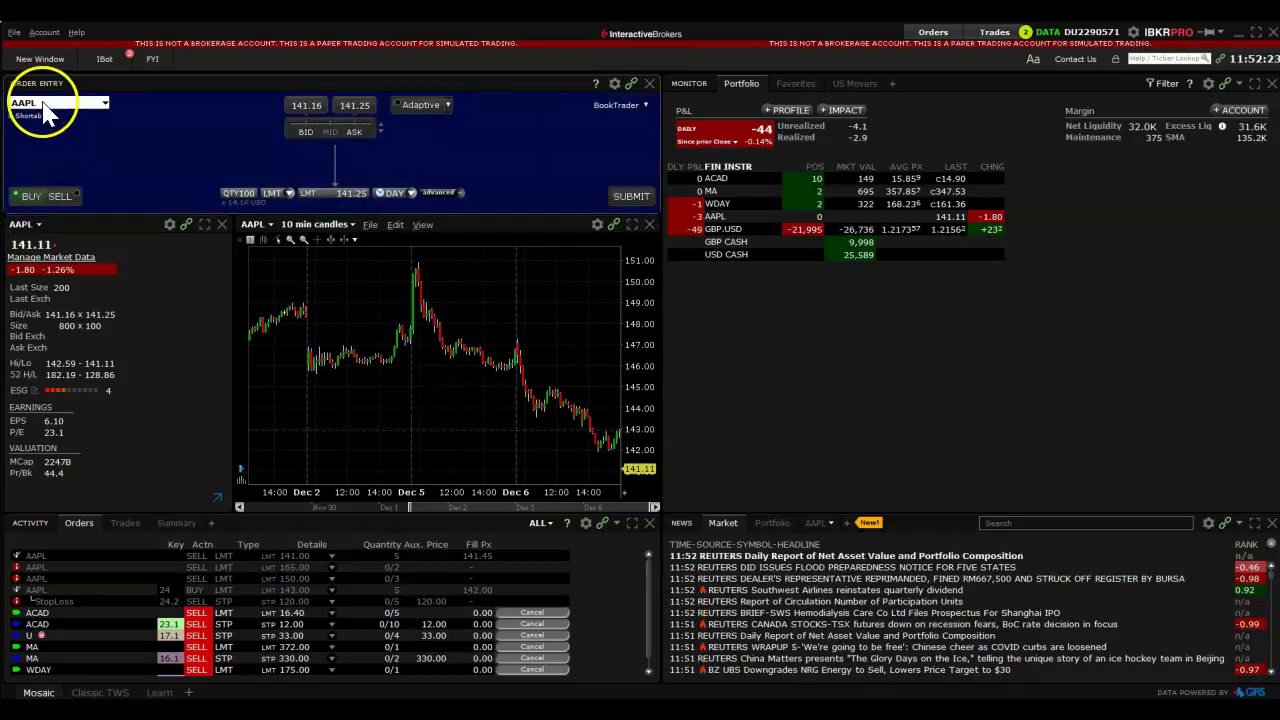
click(236, 192)
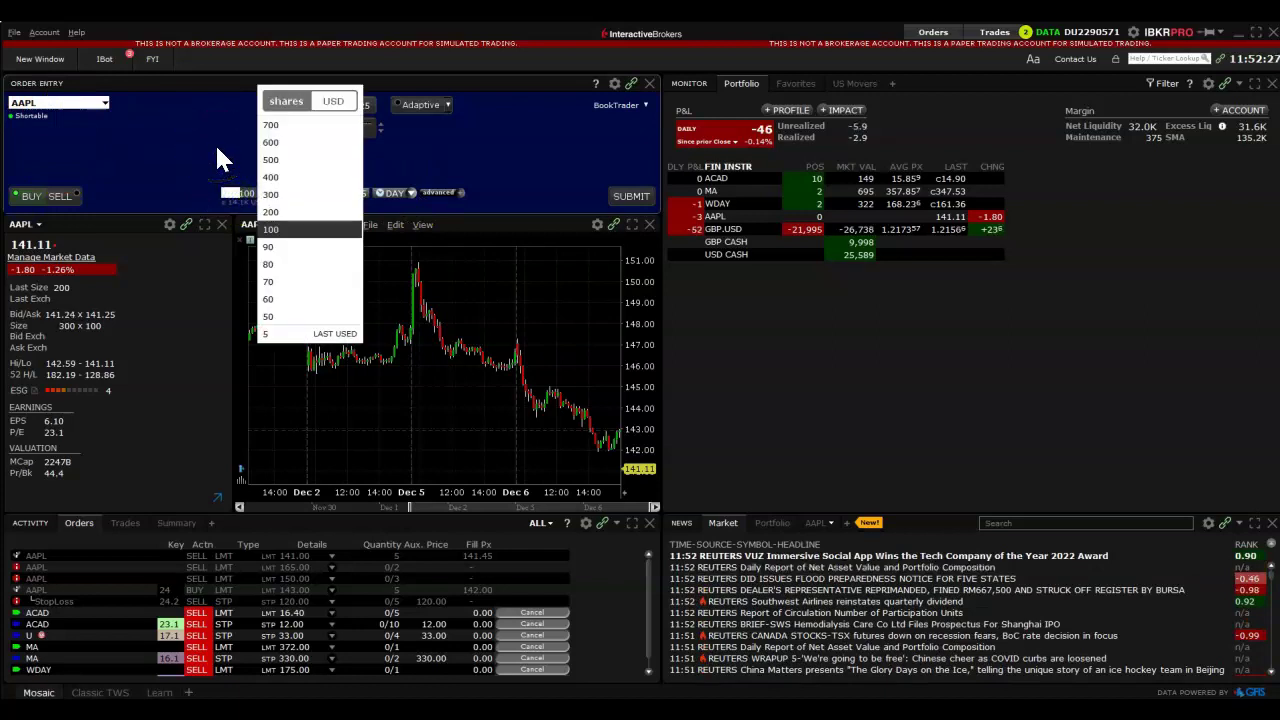
click(220, 158)
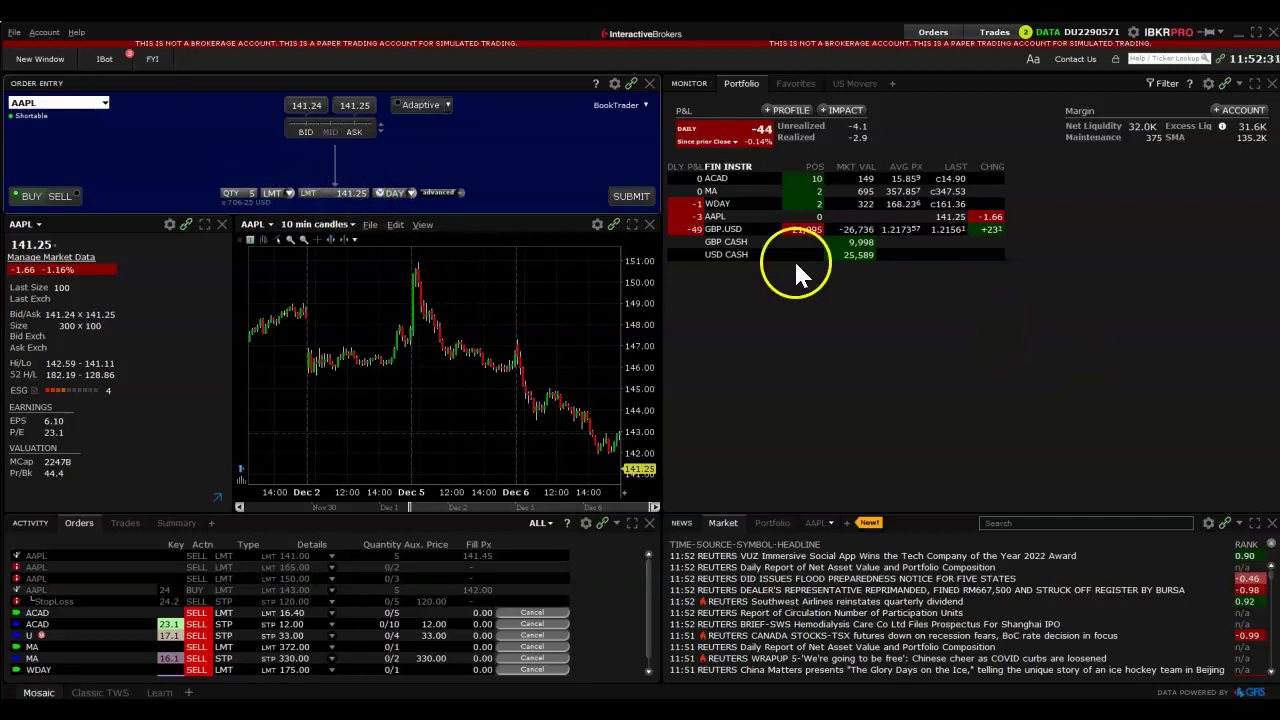
click(350, 190)
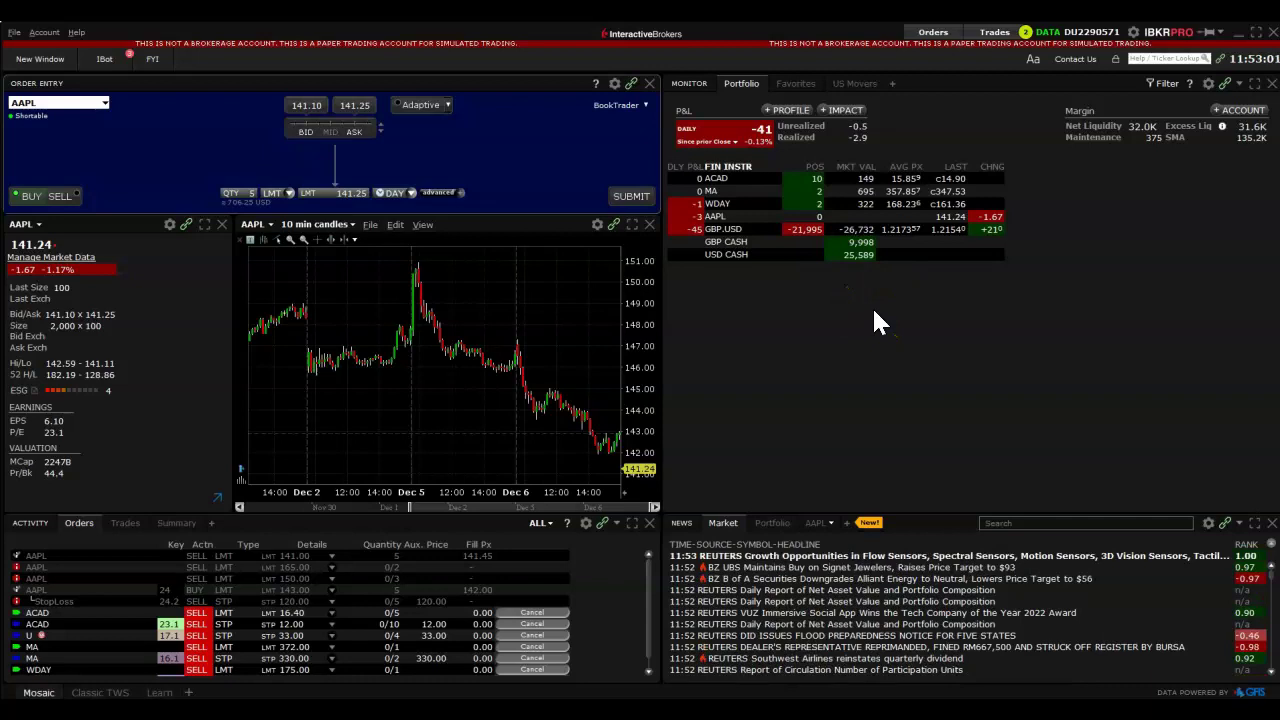
click(866, 263)
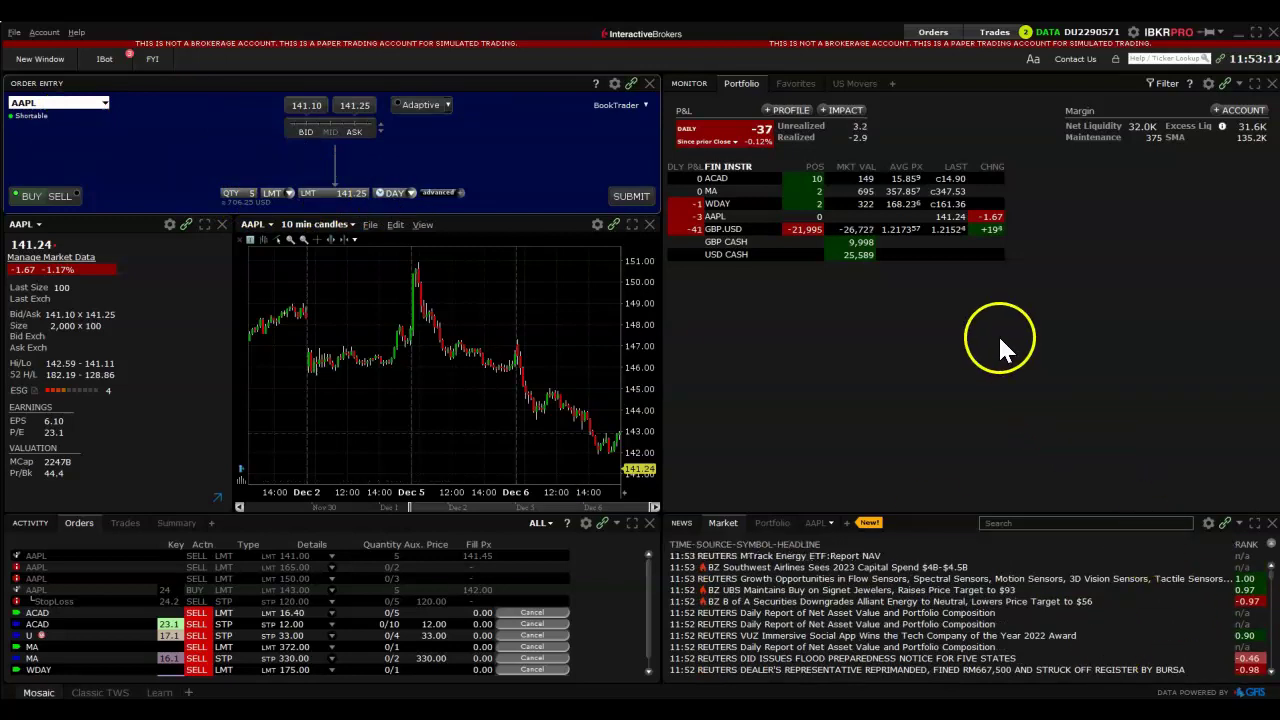
Switch the AAPL buy order's type to MKT and back to LMT
click(285, 192)
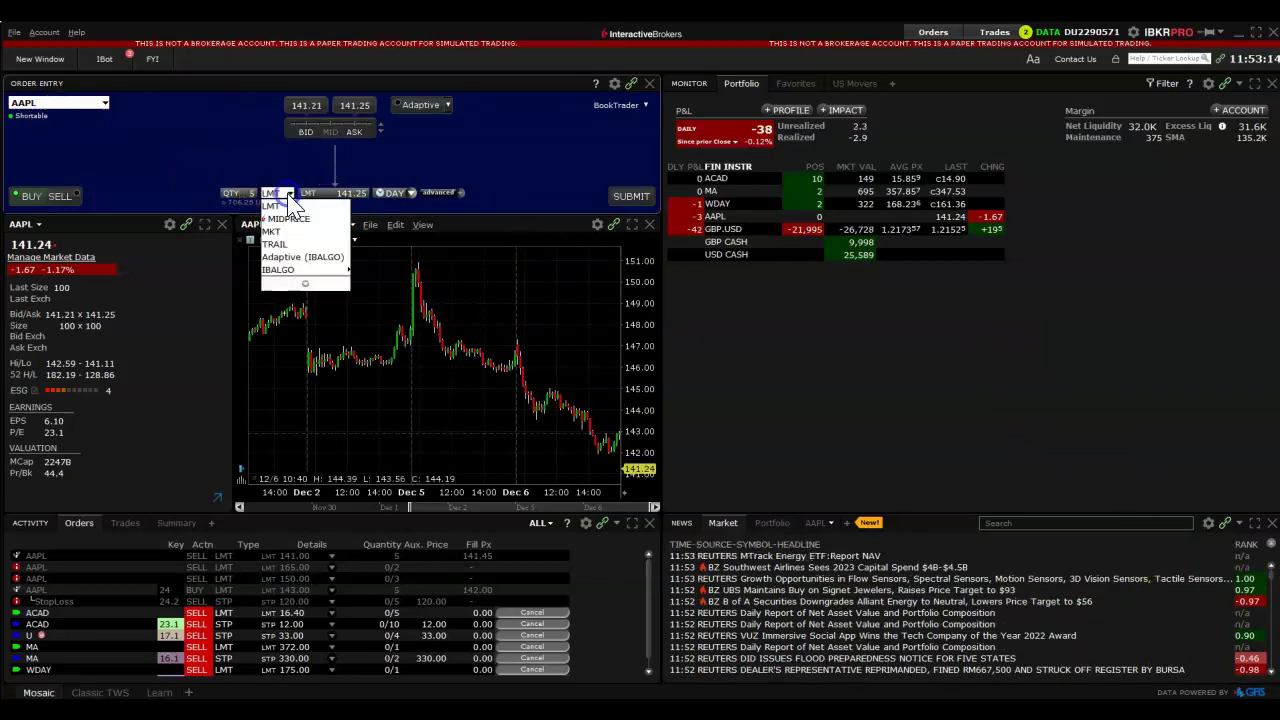
click(285, 231)
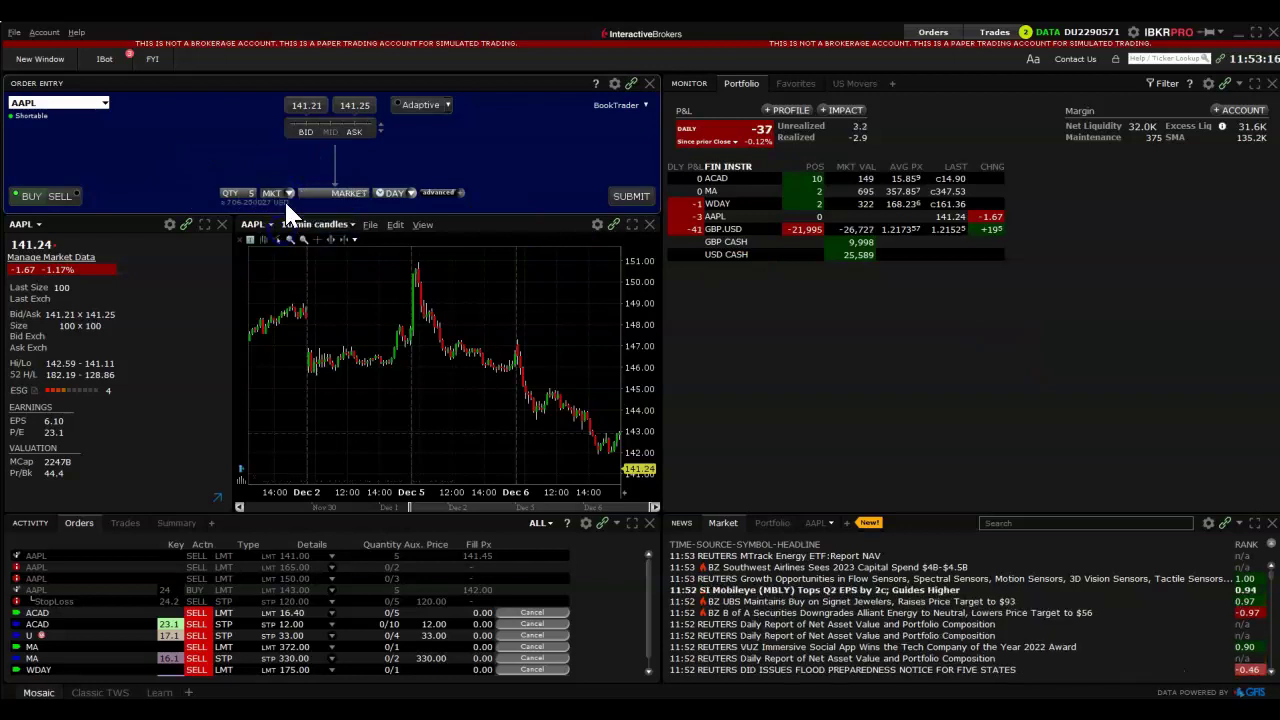
click(283, 191)
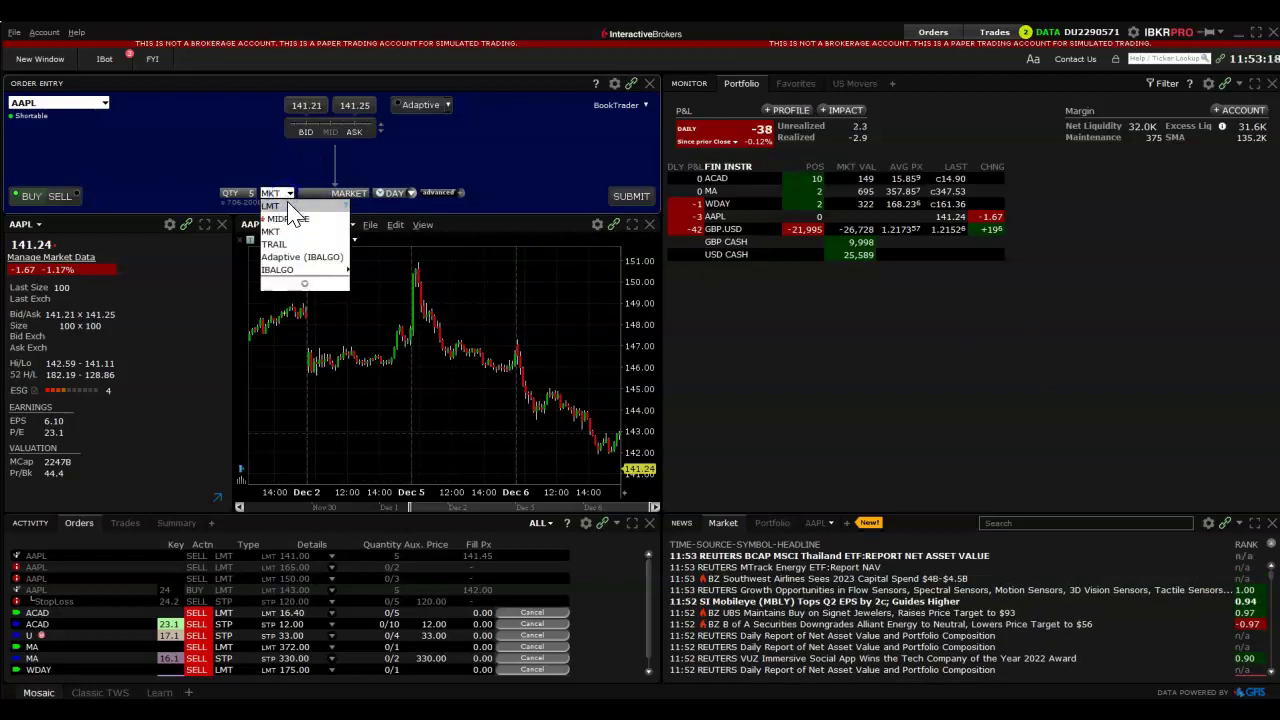
click(290, 208)
click(285, 192)
click(288, 230)
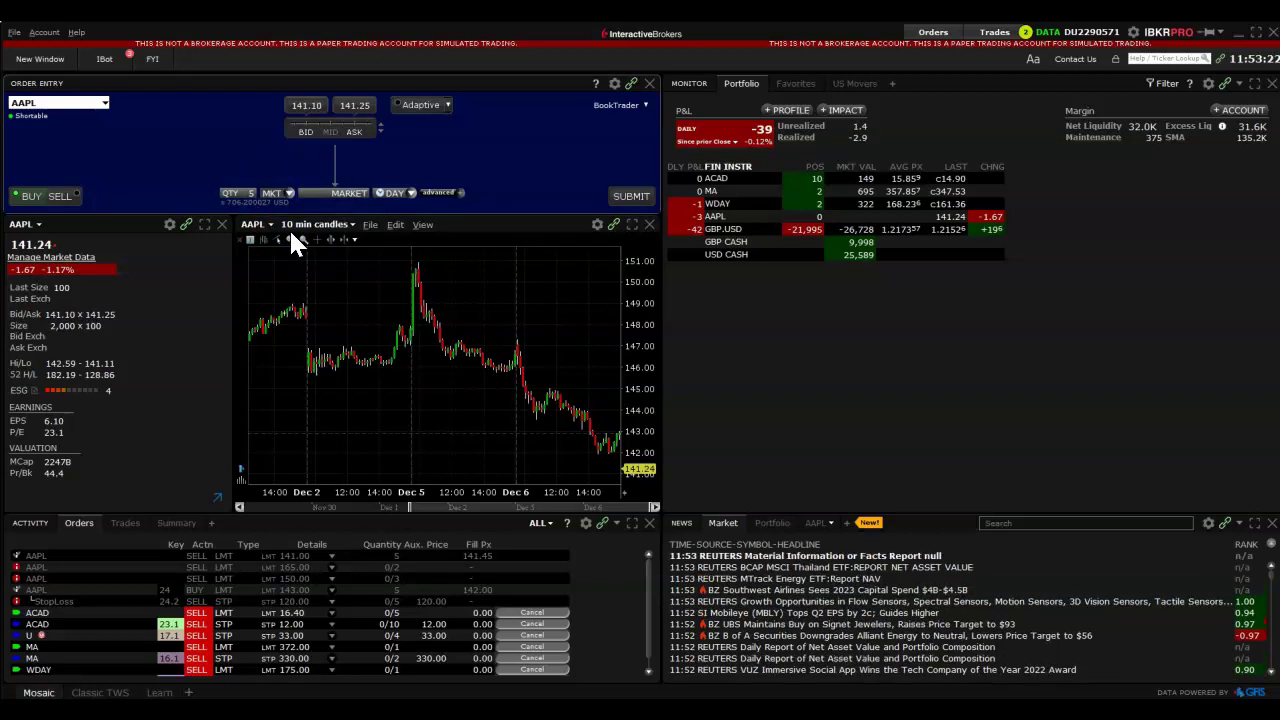
click(296, 183)
click(291, 208)
click(370, 202)
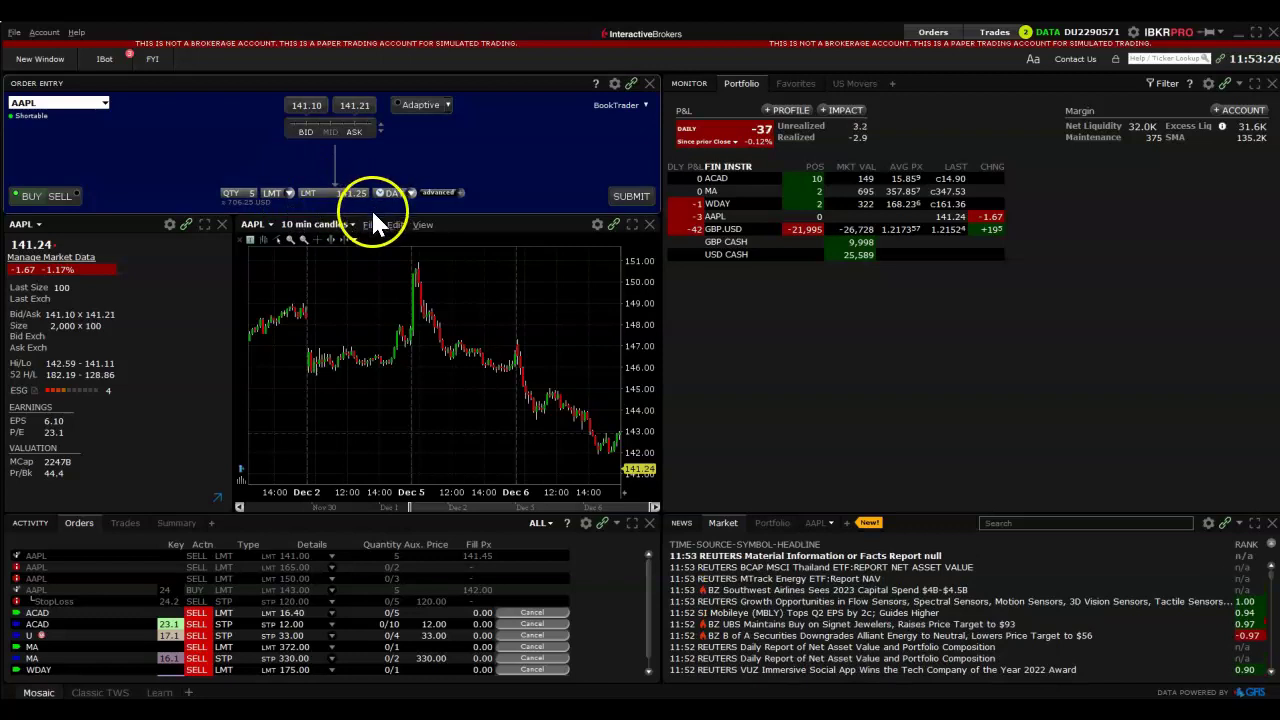
Set the buy order's time in force to GTC and allow it to fill outside RTH
click(401, 193)
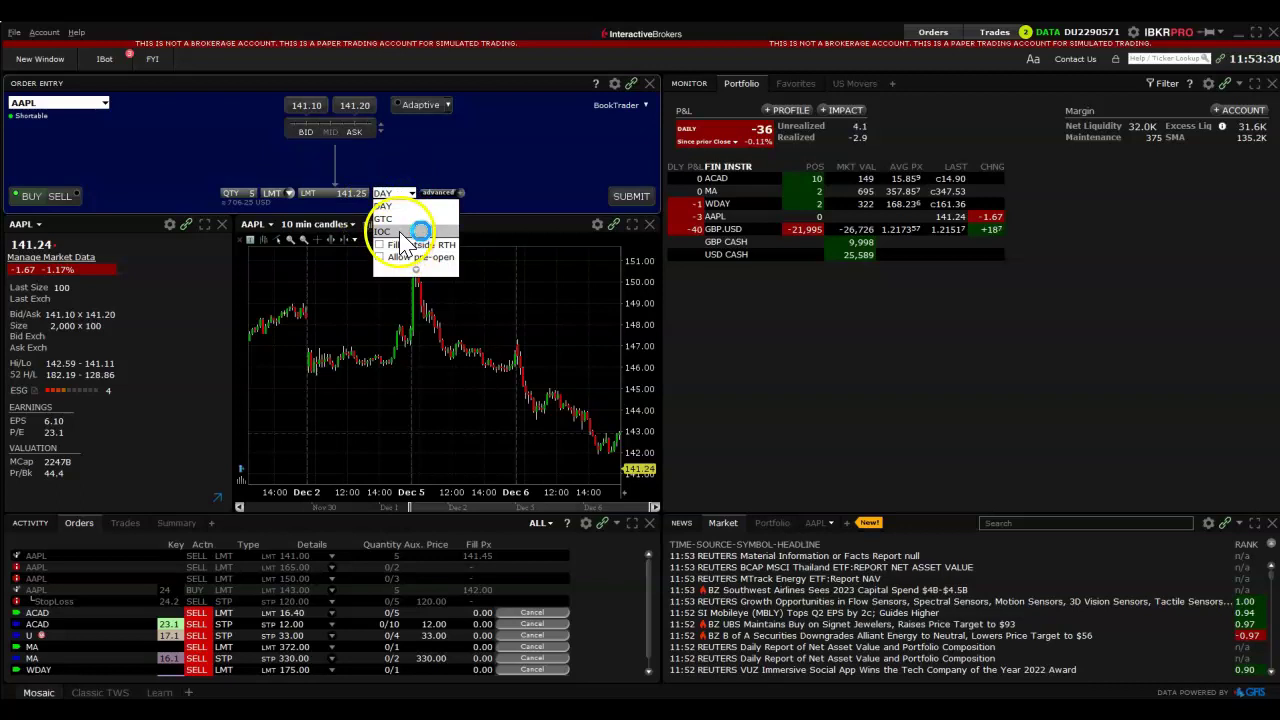
click(398, 213)
click(403, 195)
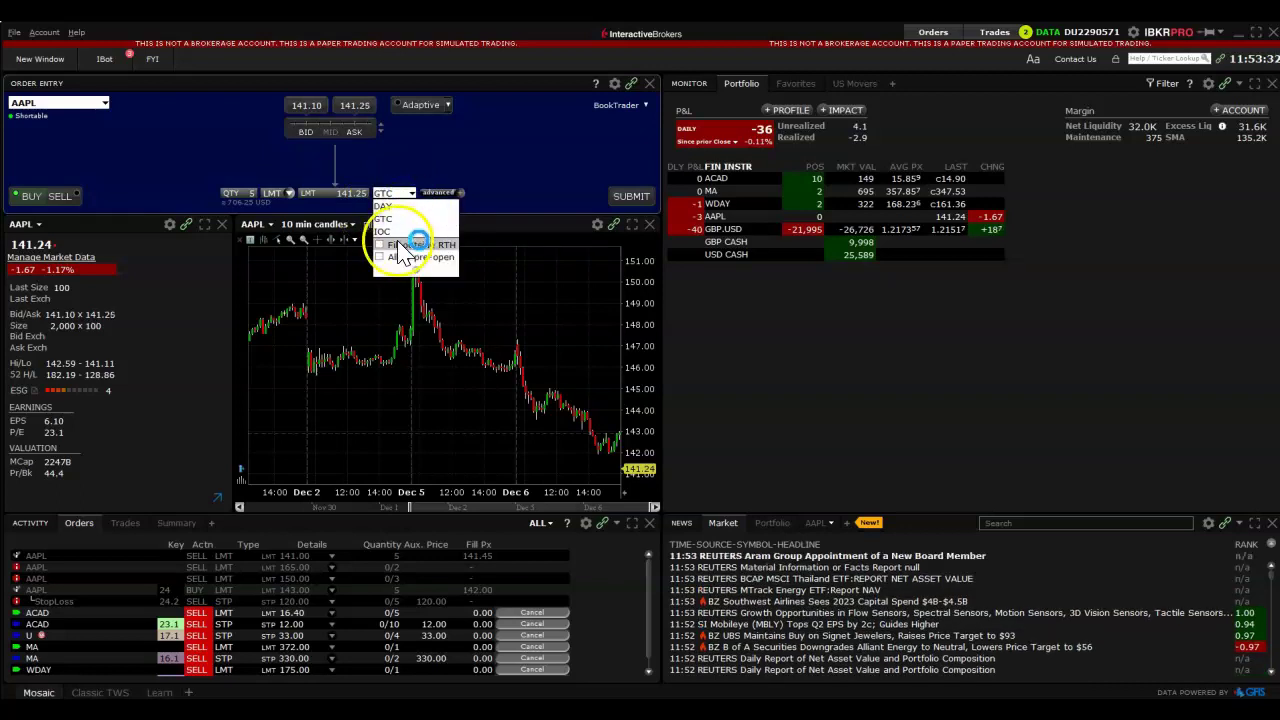
click(385, 246)
click(403, 196)
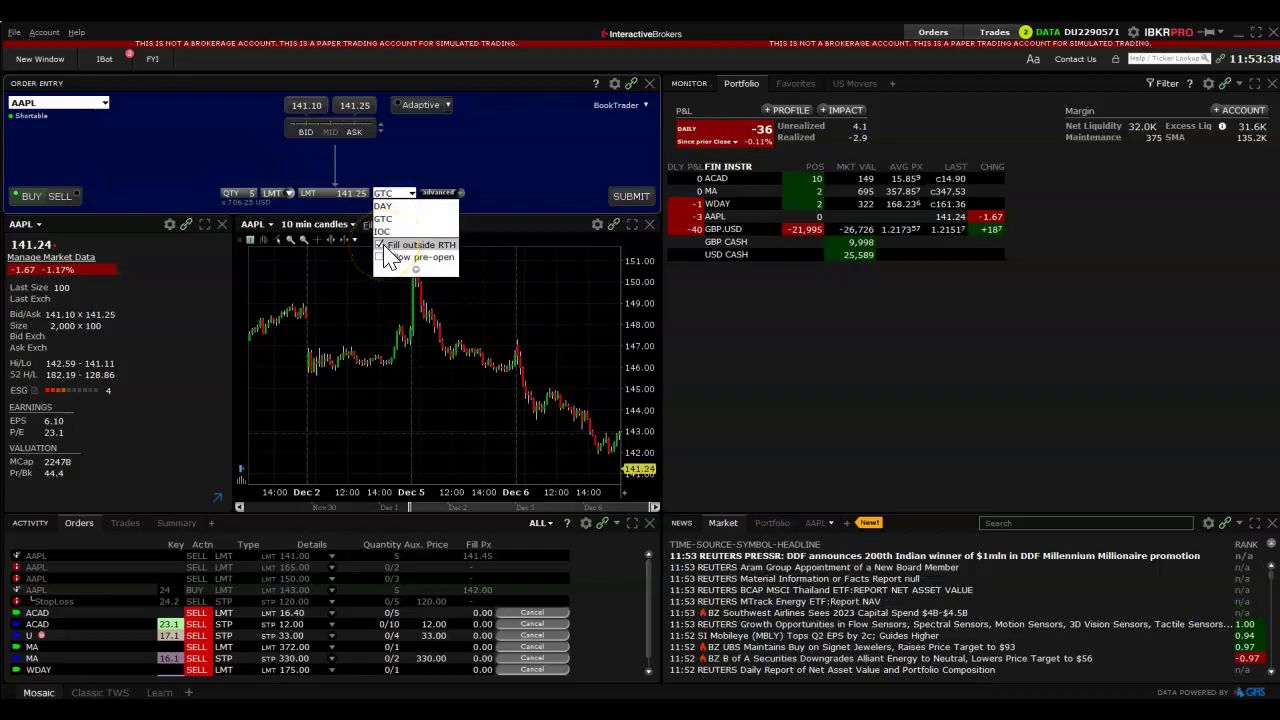
click(517, 194)
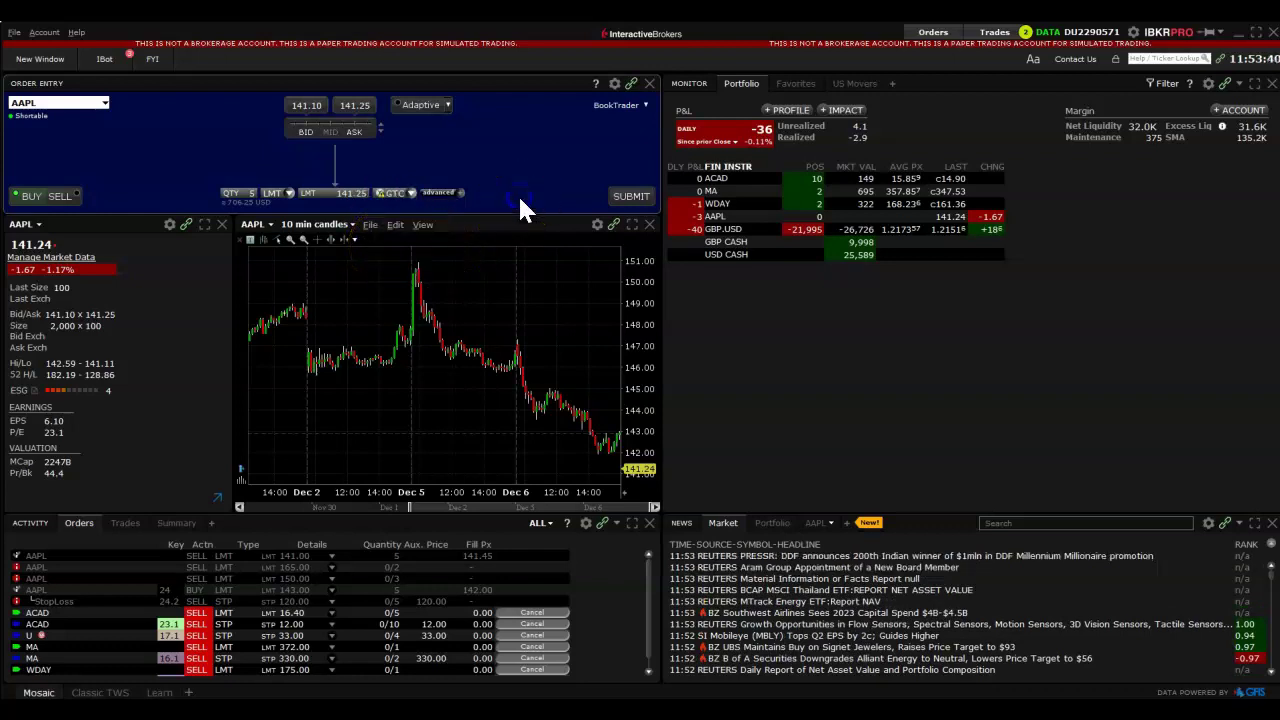
Set the AAPL buy order's limit price to 142.00 and submit the order
click(341, 192)
text(142)
key(Return)
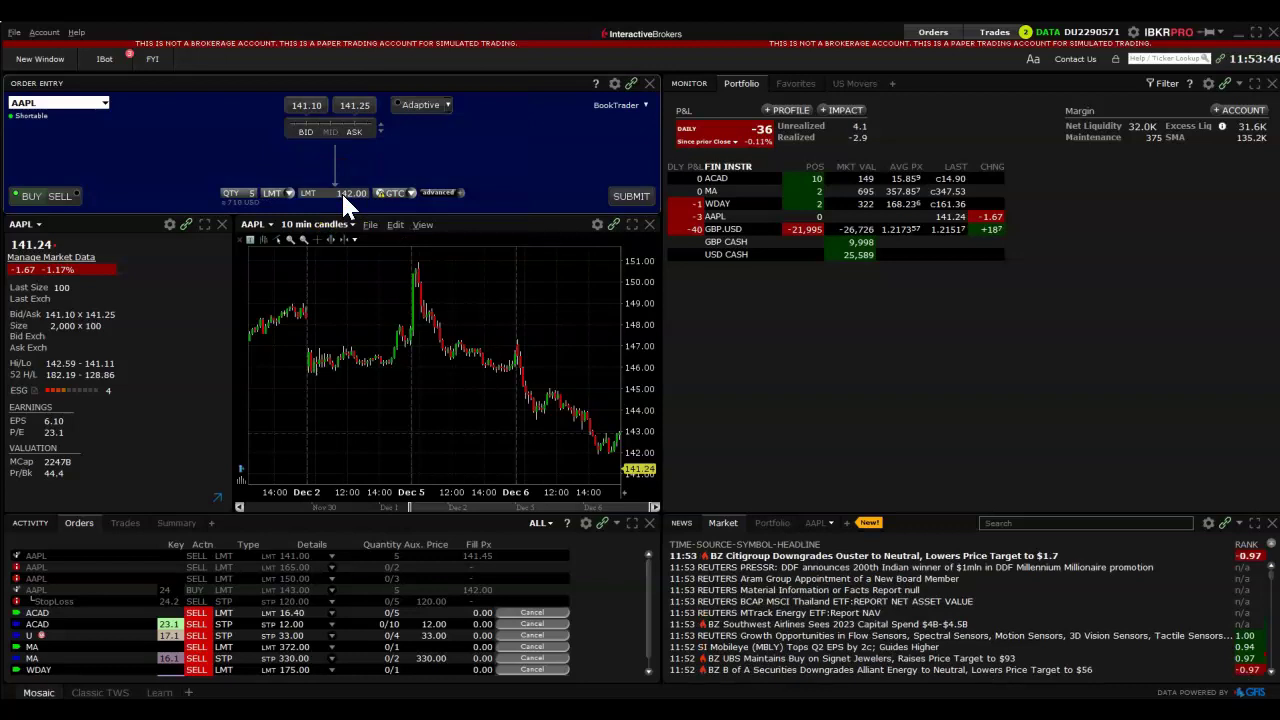
click(640, 195)
click(613, 488)
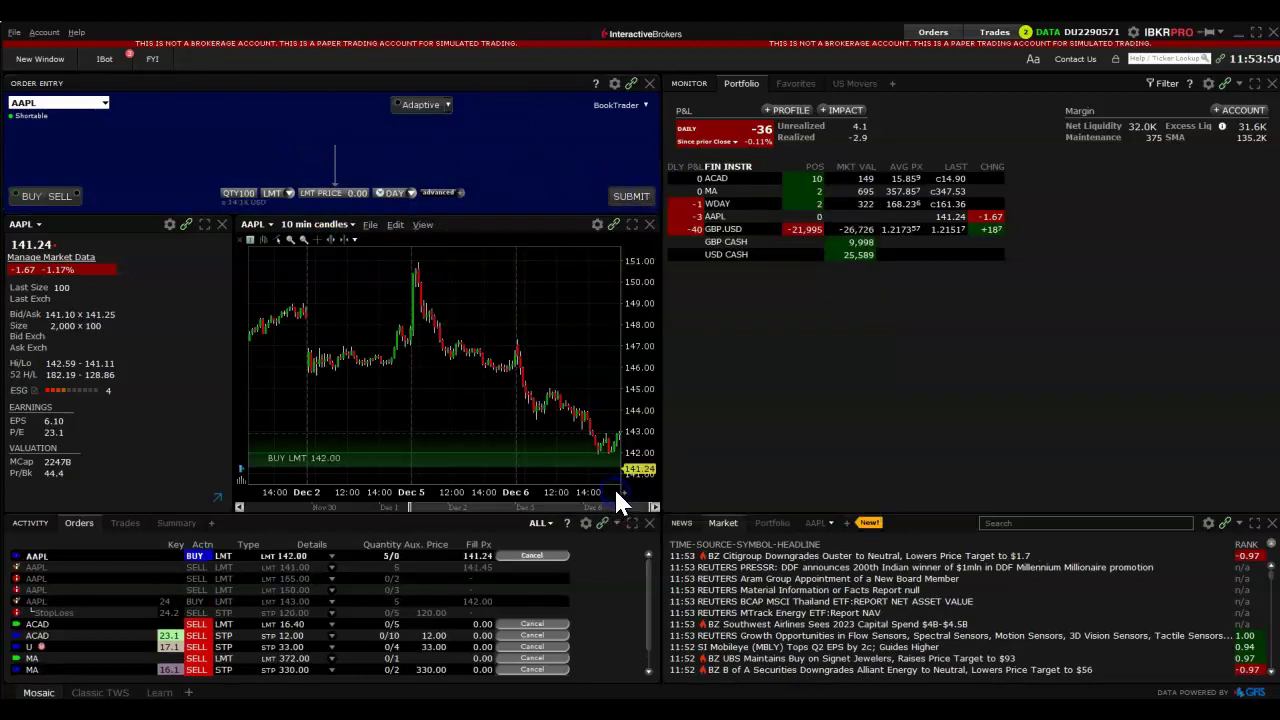
click(645, 412)
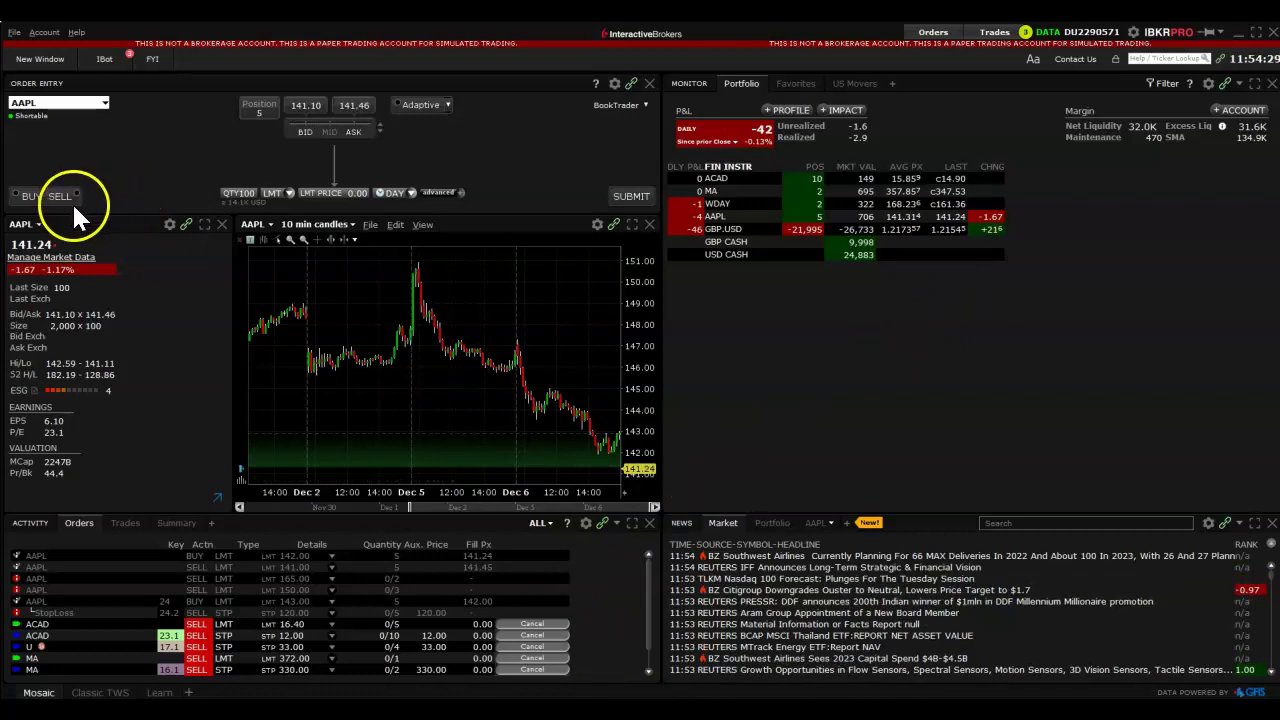
Start a sell order for the AAPL position in the portfolio with a quantity of 5 shares
right_click(693, 214)
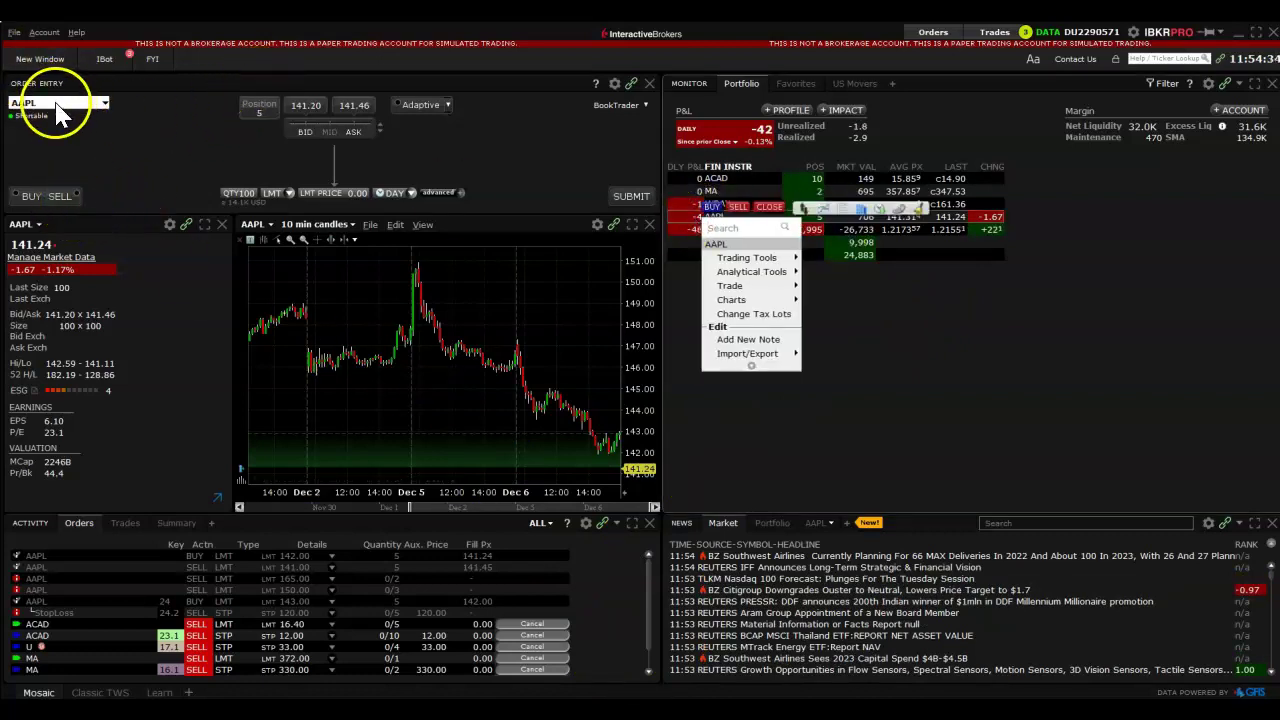
click(738, 207)
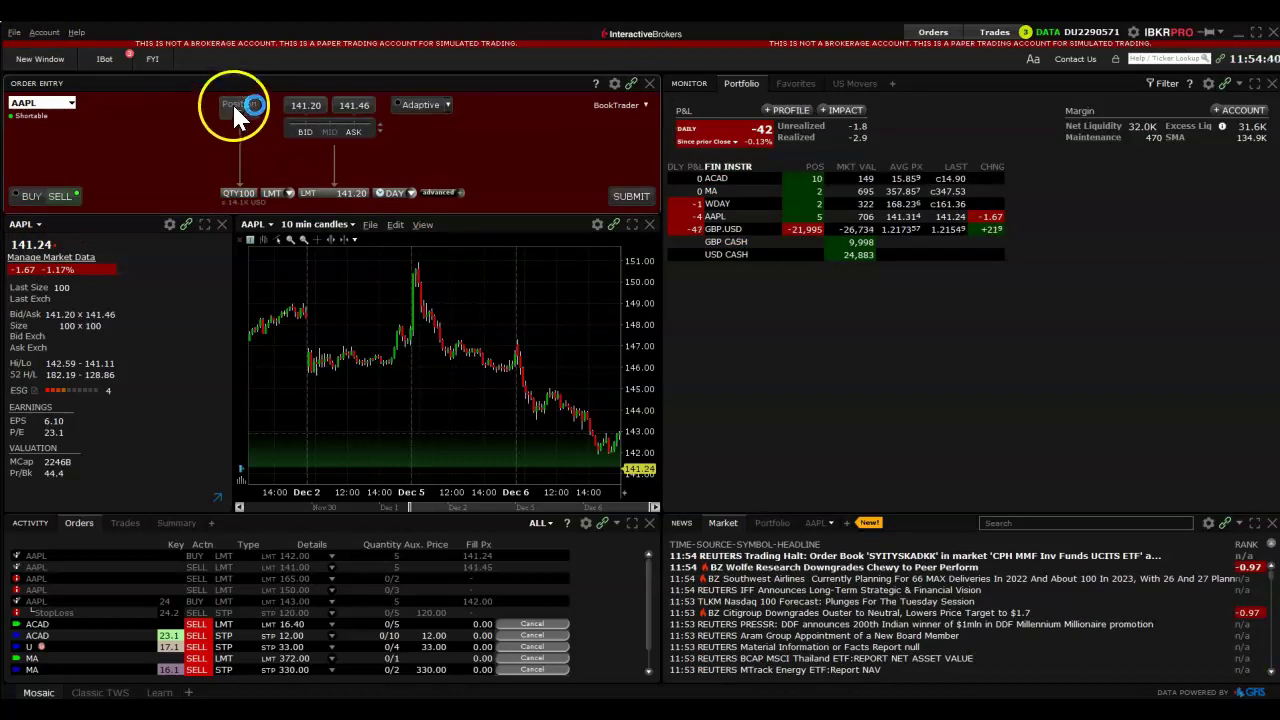
click(242, 192)
text(5)
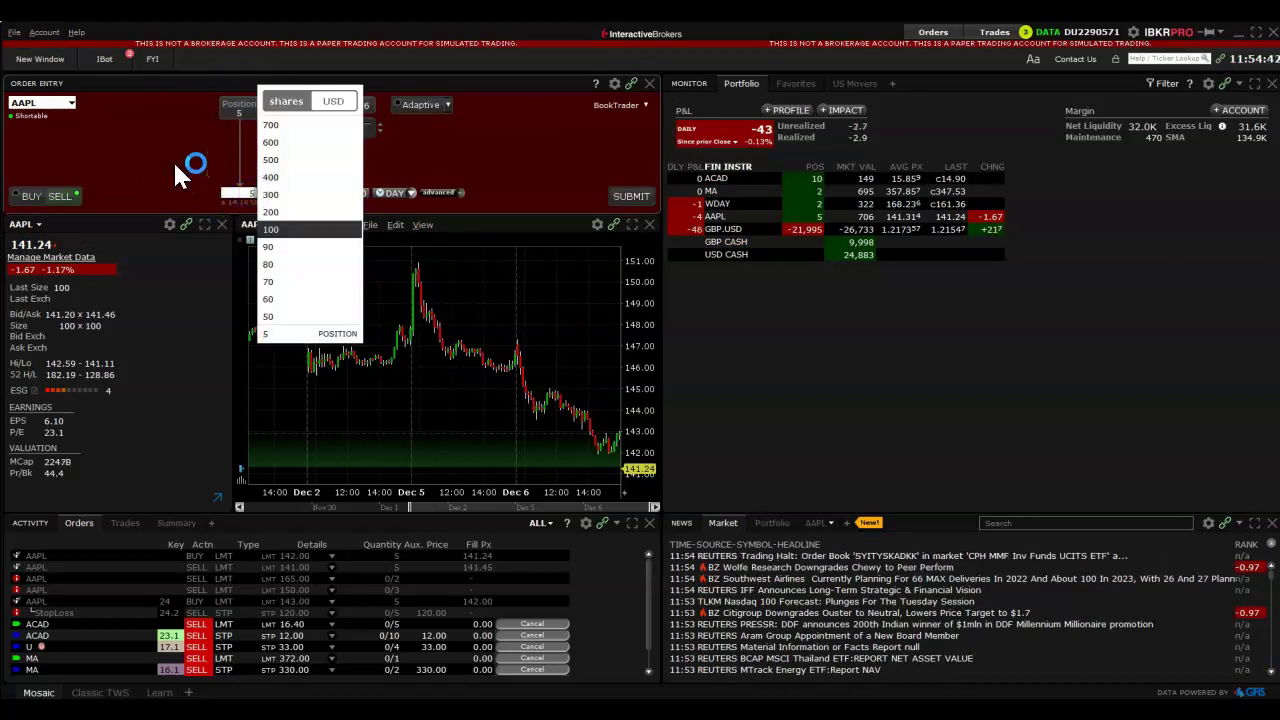
key(Return)
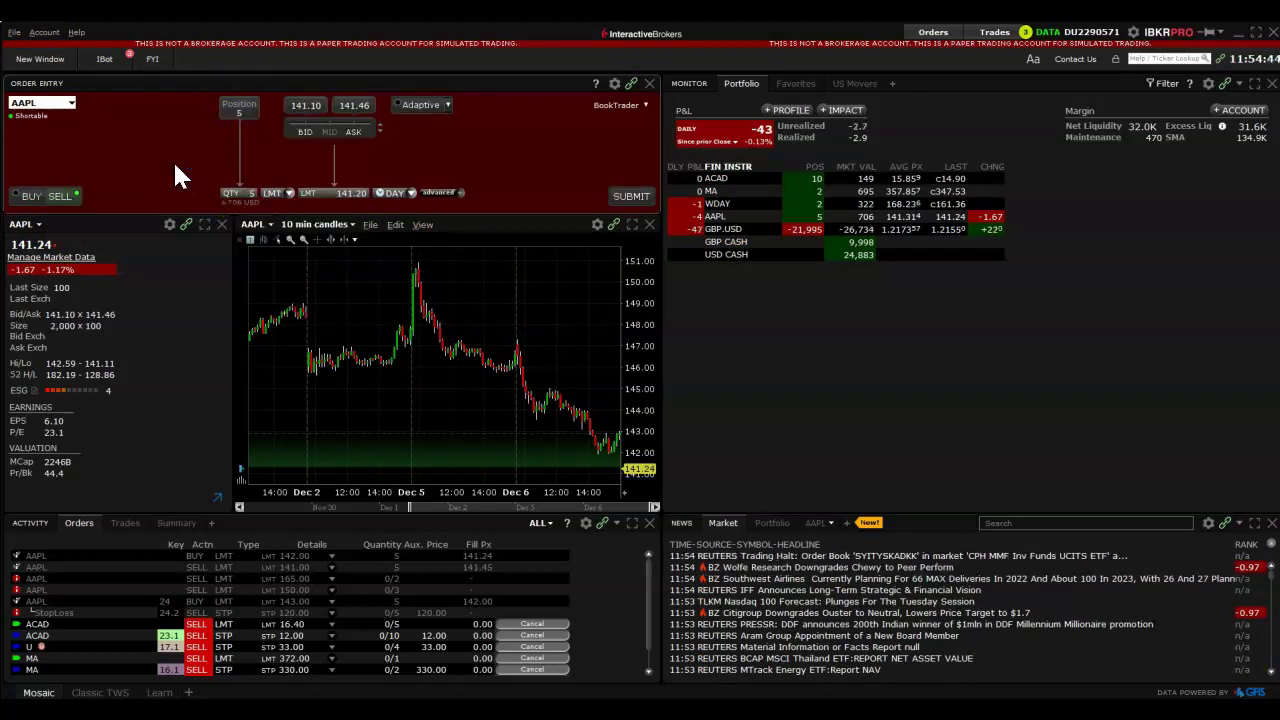
click(237, 130)
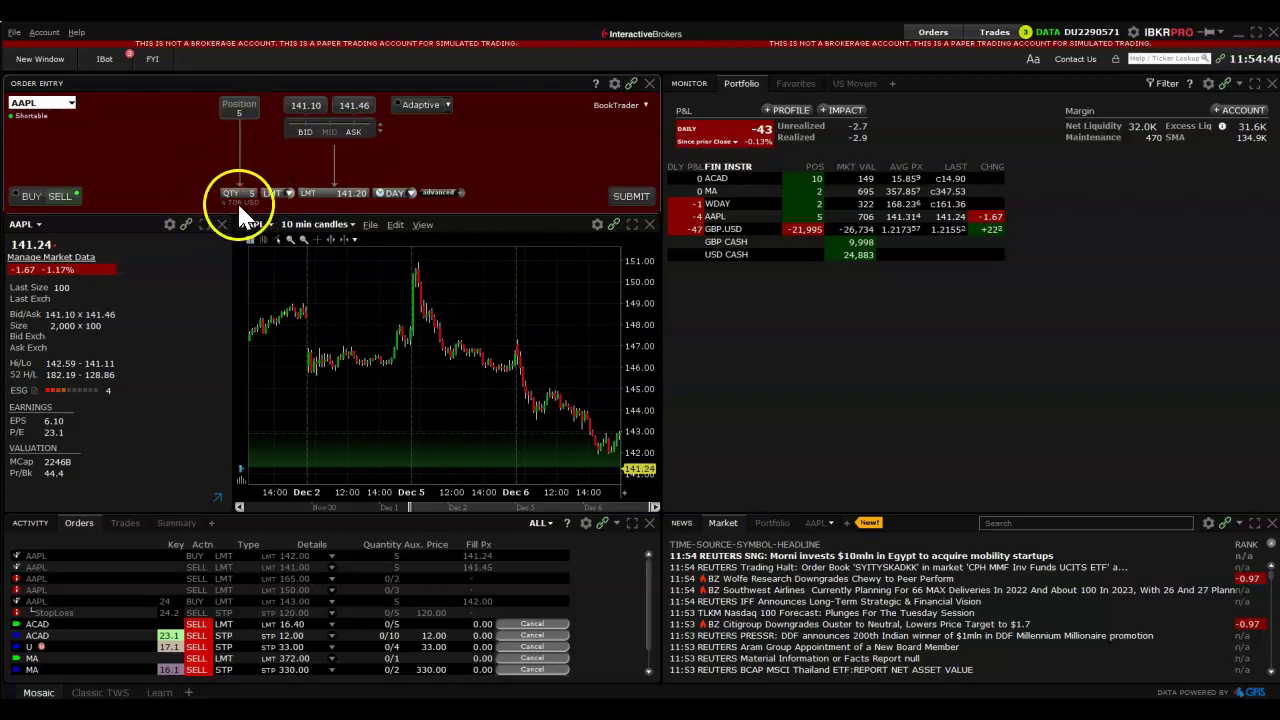
Change the AAPL sell order's type to TRAIL
click(279, 193)
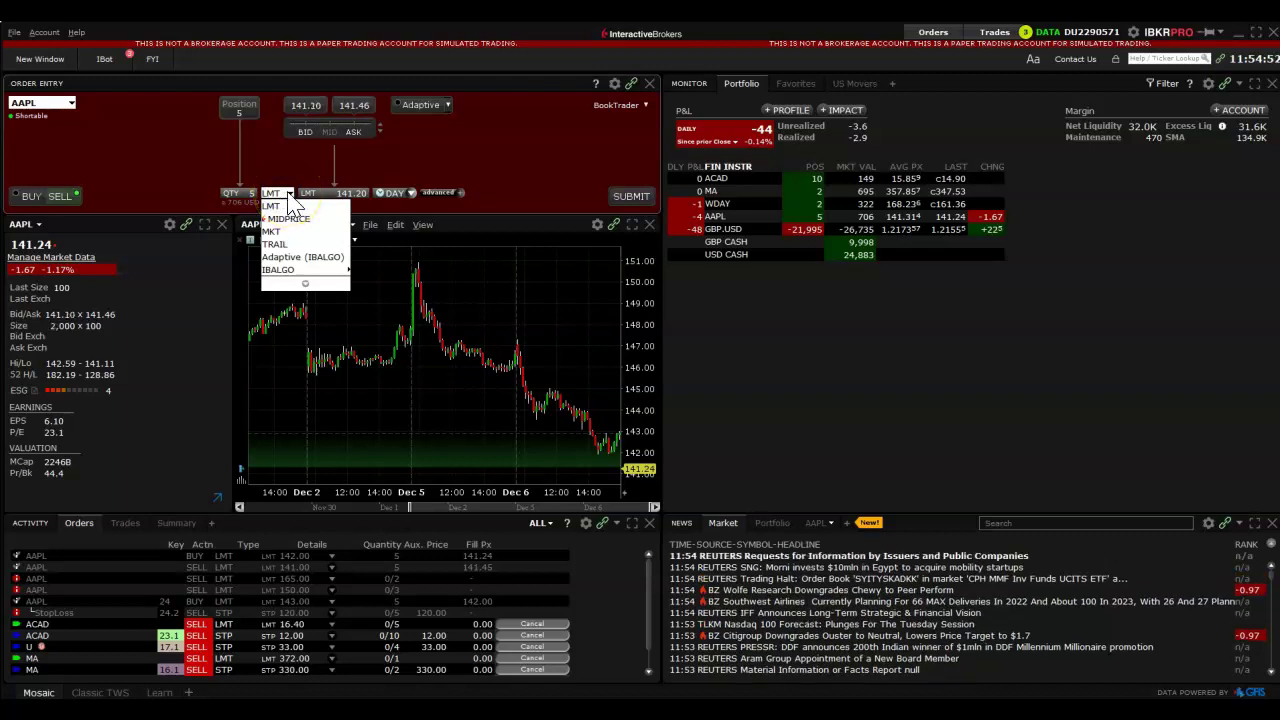
click(276, 245)
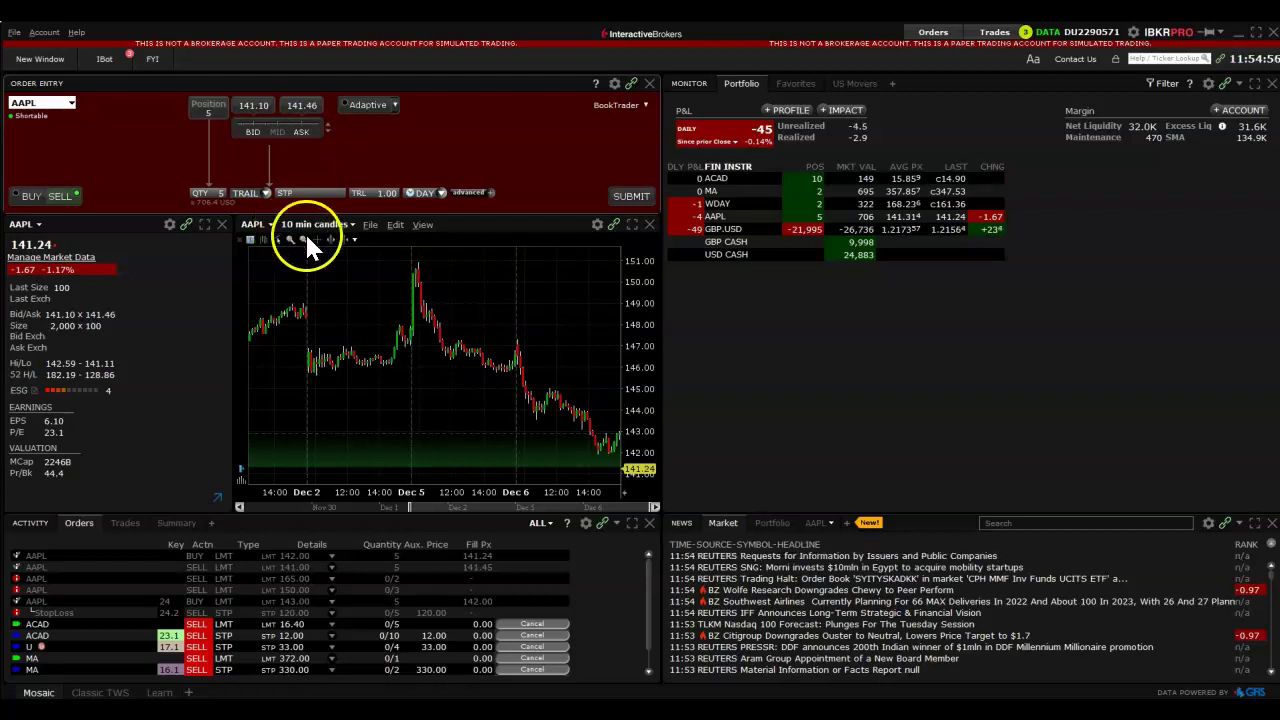
click(316, 193)
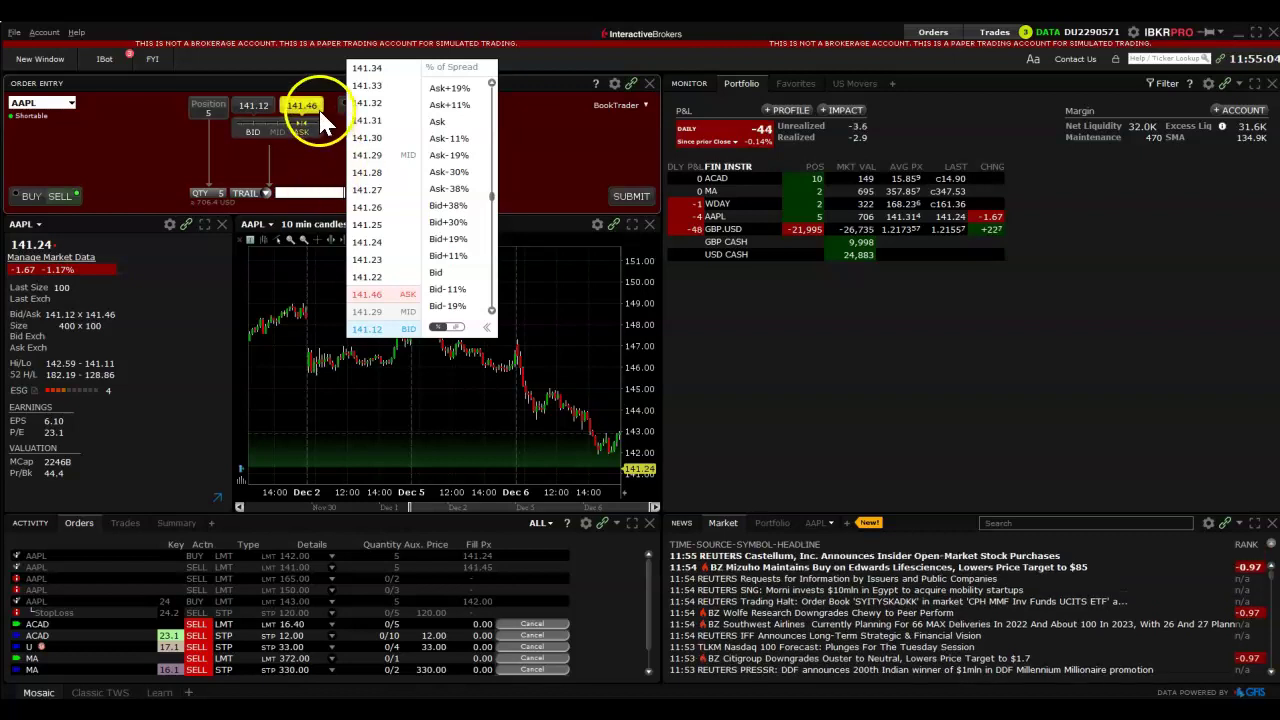
click(105, 145)
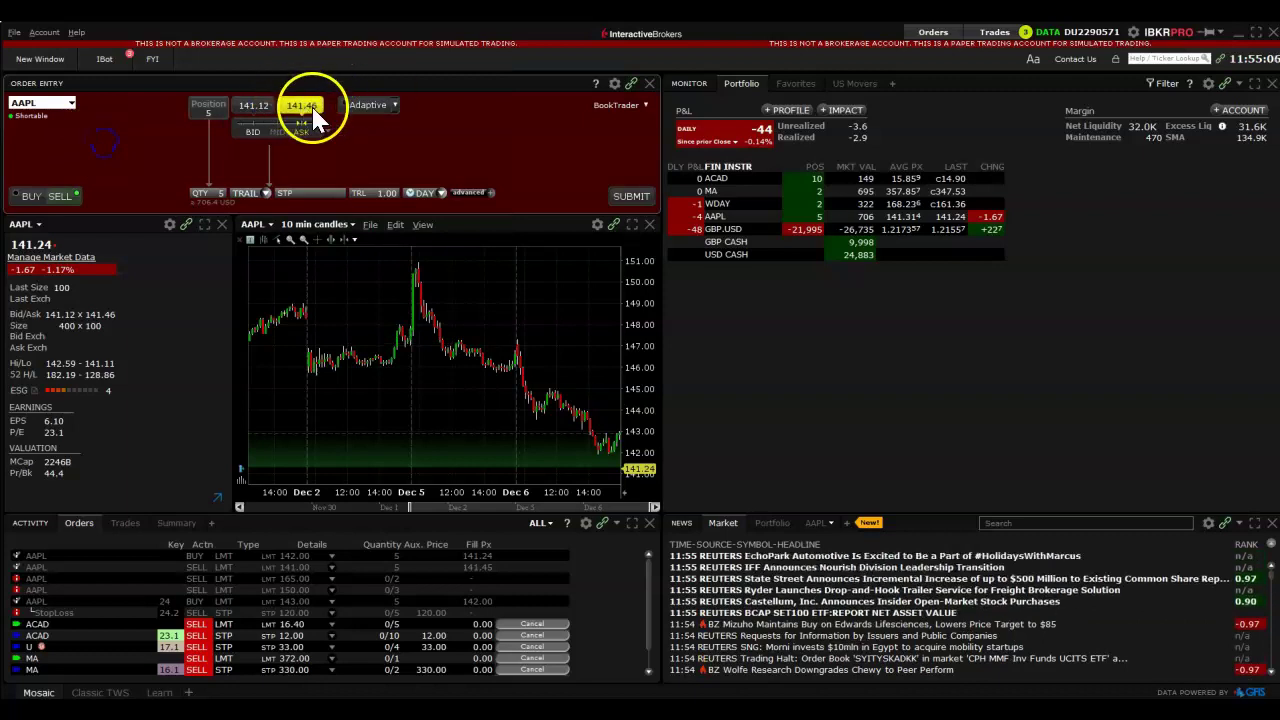
Enter a stop price of 150.00 for the trailing sell order and clear it again
click(332, 191)
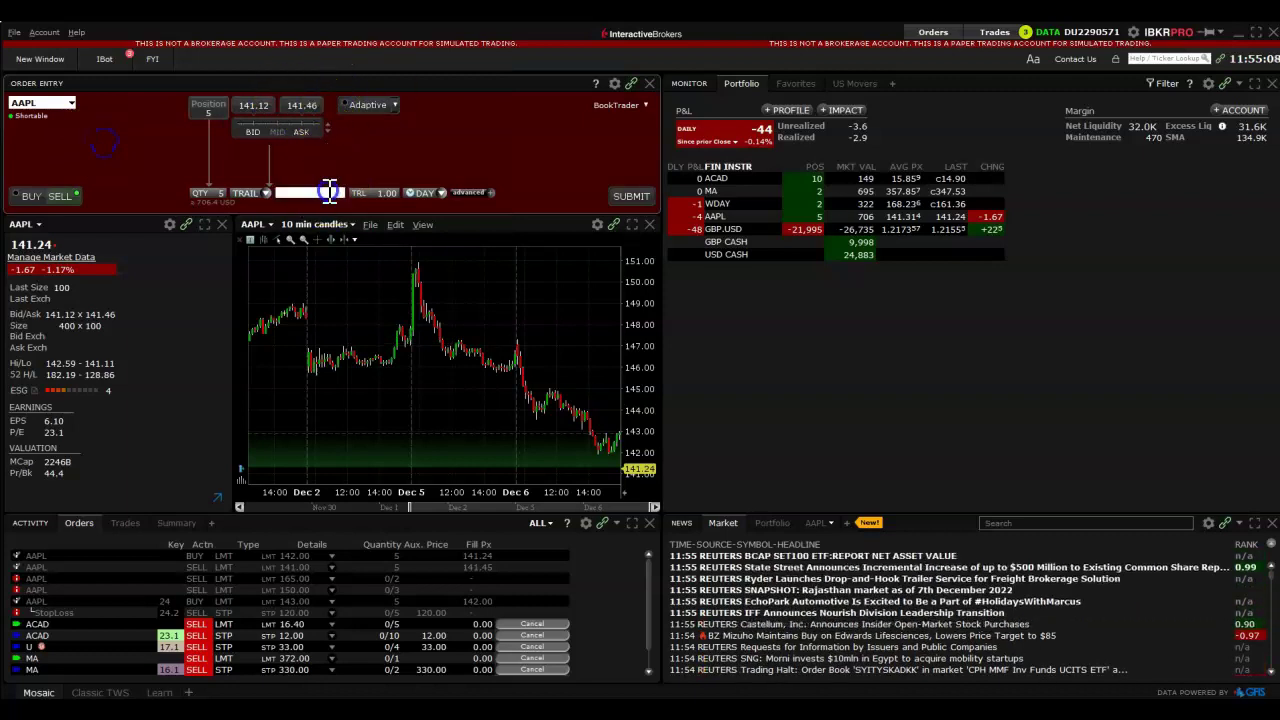
key(Return)
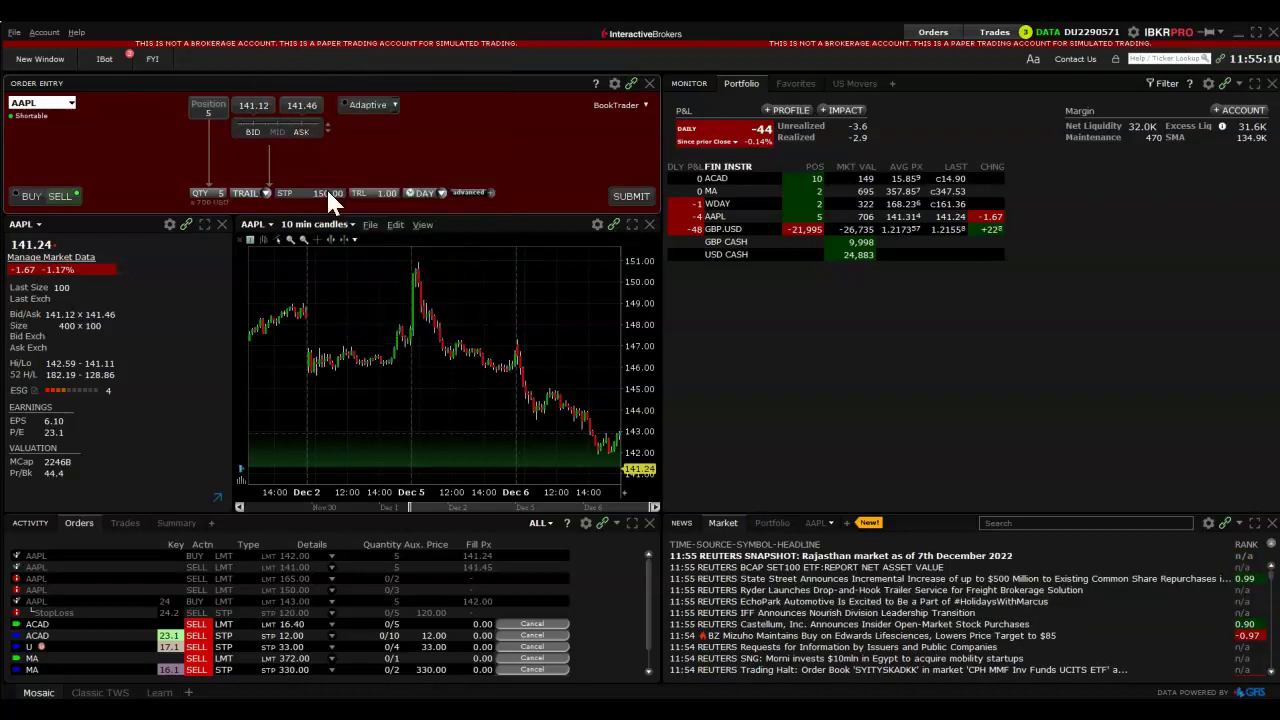
click(384, 190)
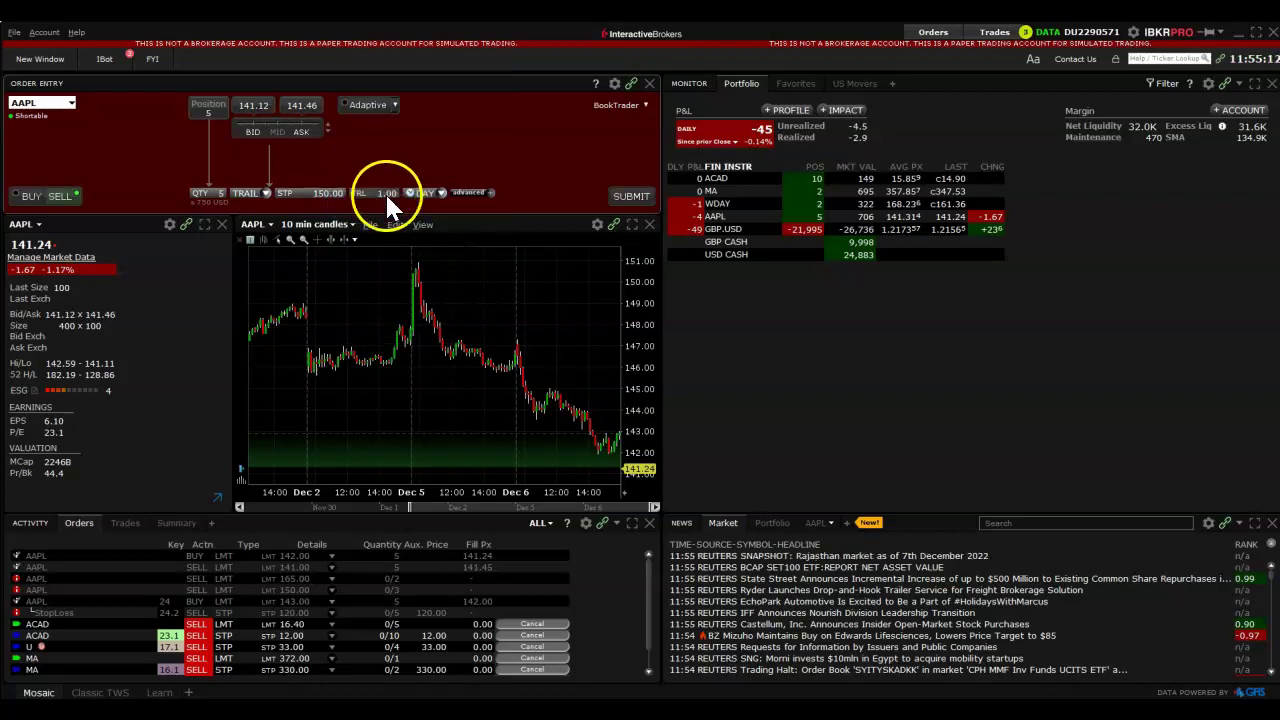
click(313, 191)
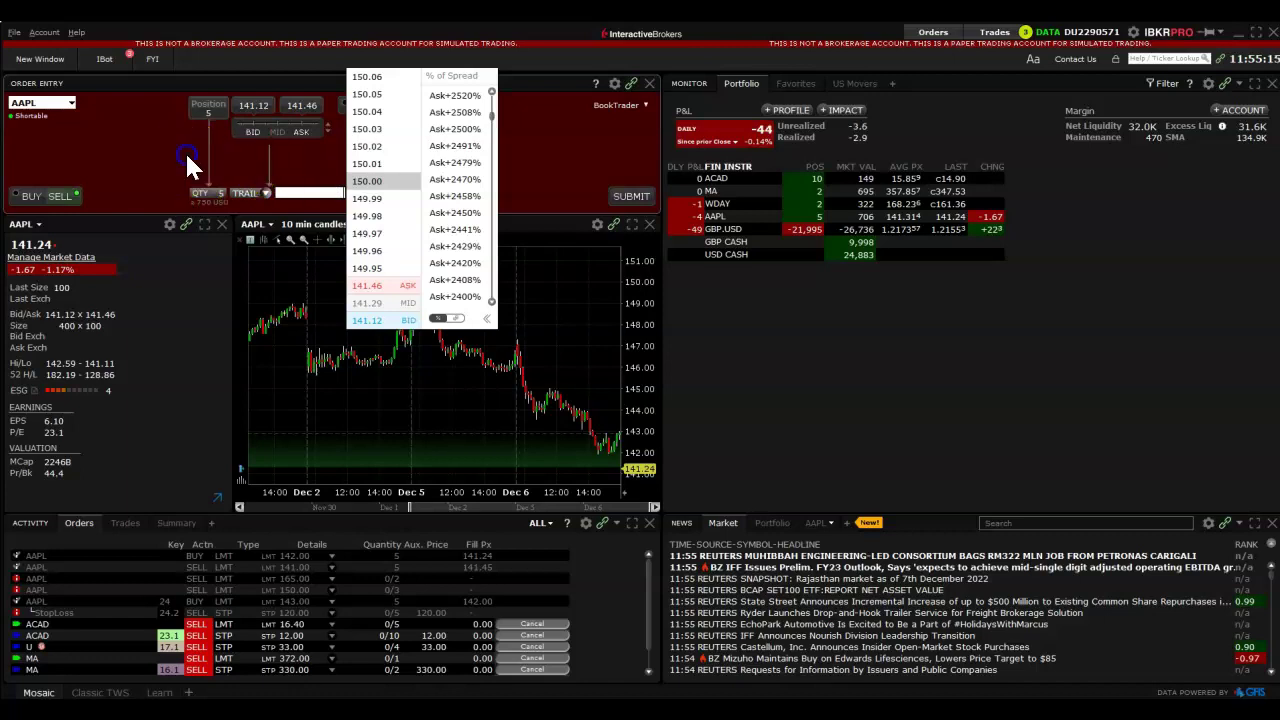
click(334, 105)
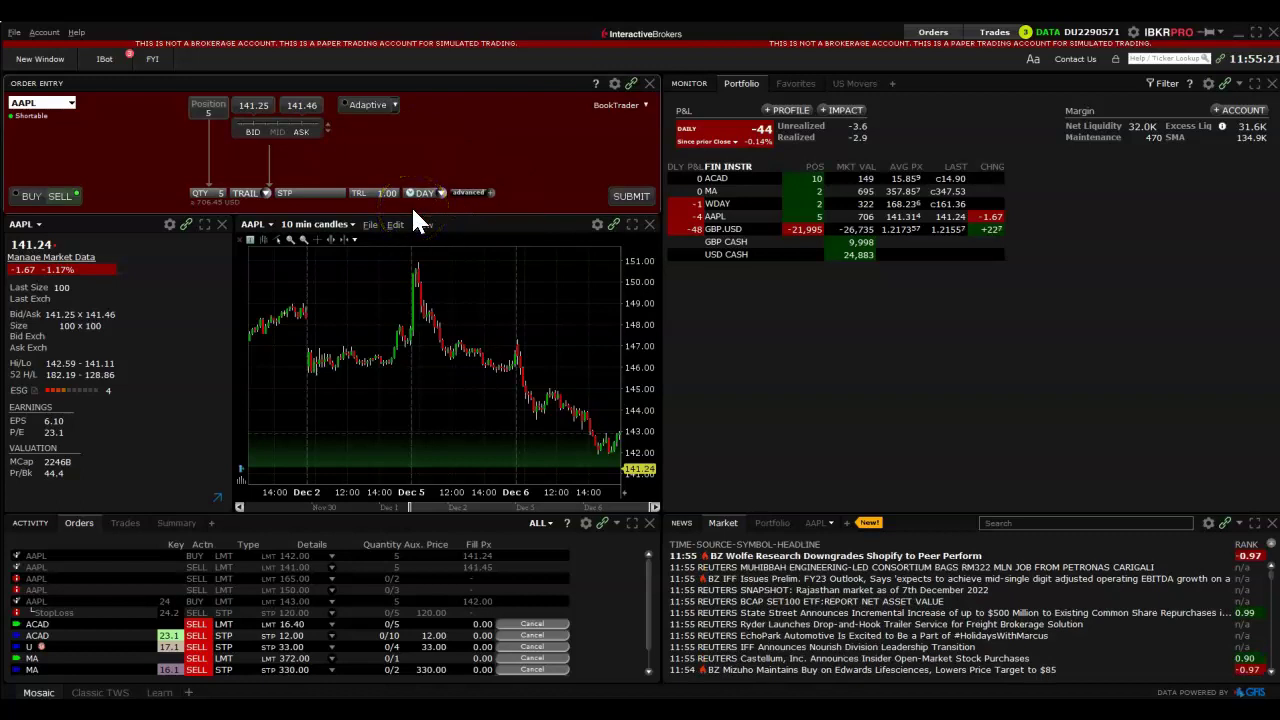
Set the sell order's trailing value to 5.00 as an amount
click(357, 194)
click(386, 204)
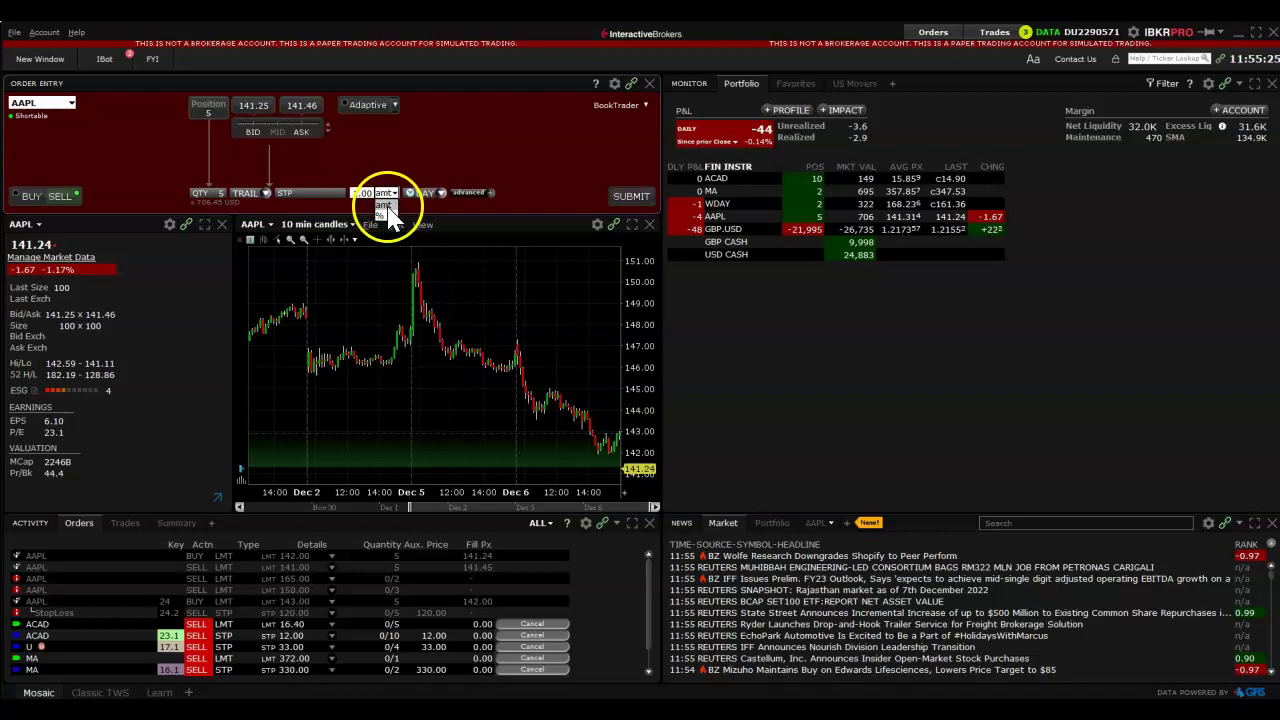
click(367, 192)
text(5)
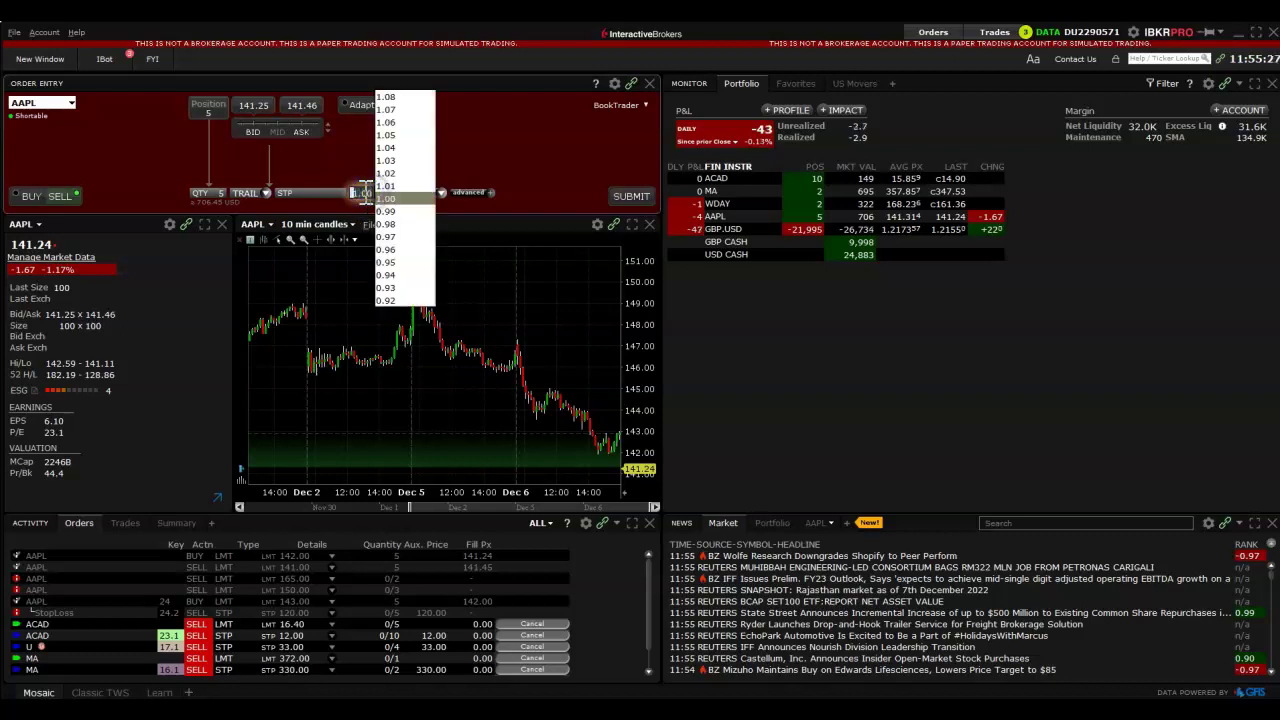
click(367, 224)
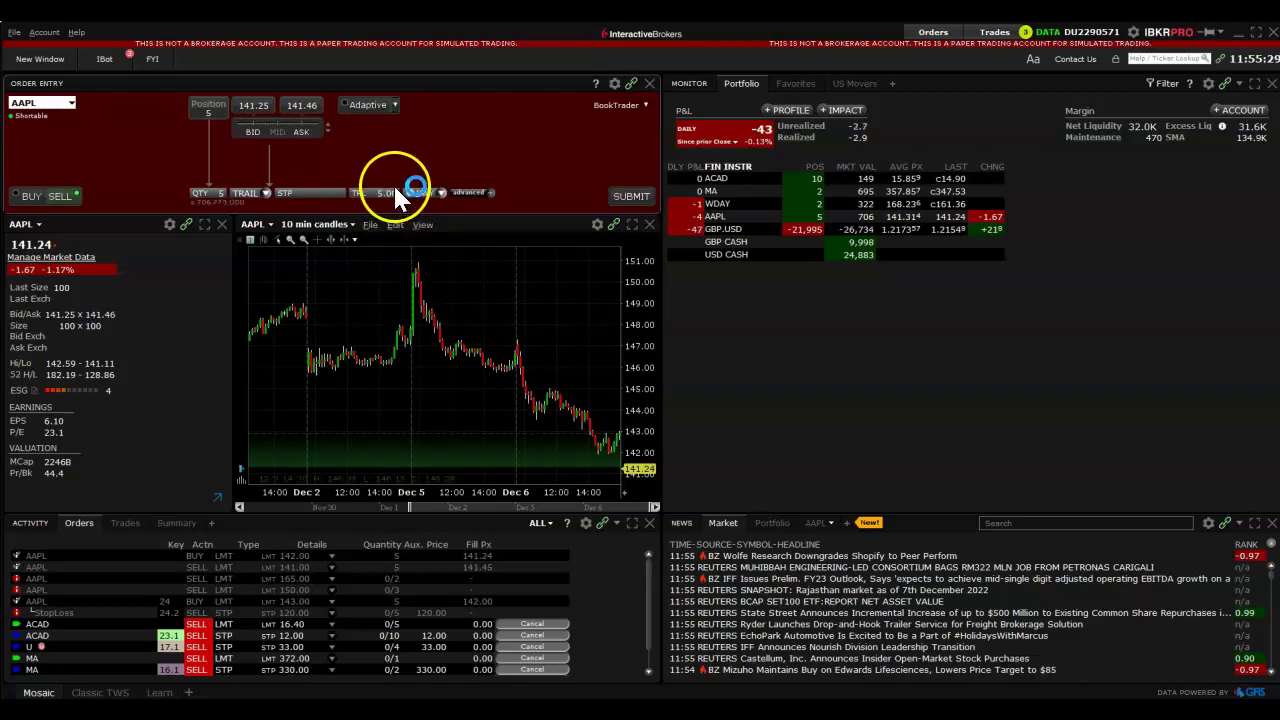
click(299, 110)
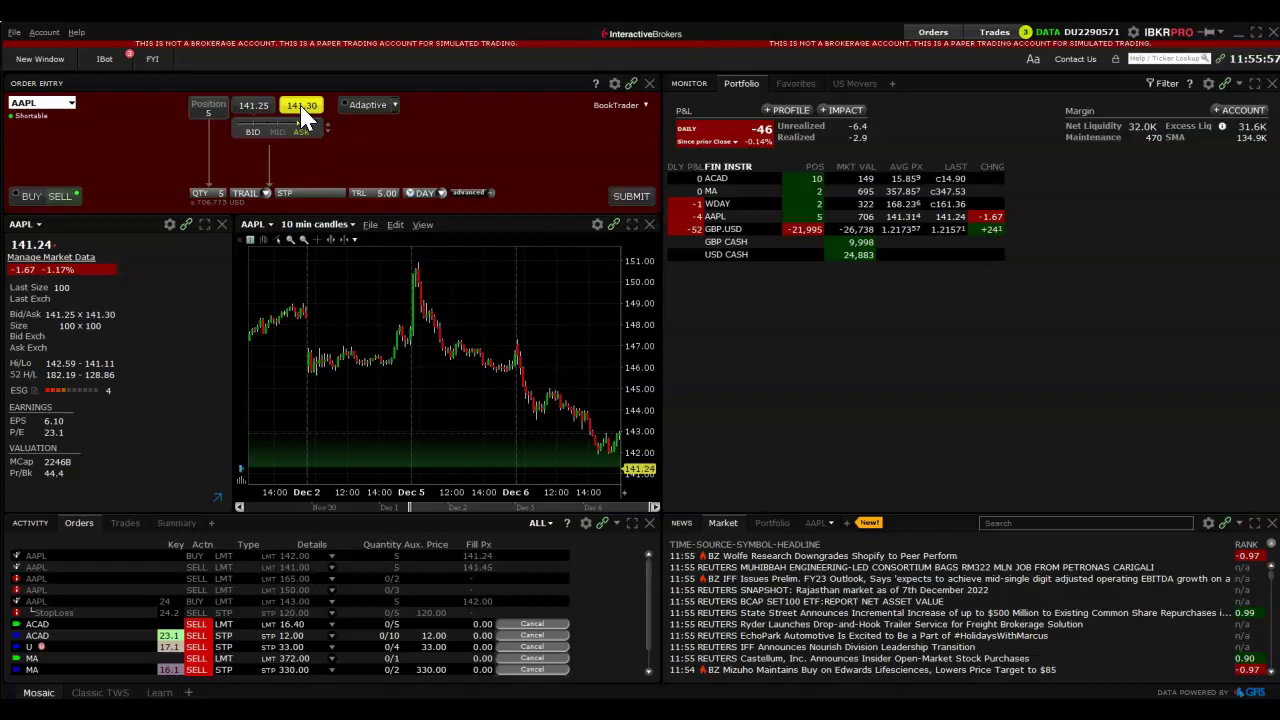
Set the AAPL trailing sell order's stop price to 150.00 and its time in force to GTC
click(349, 152)
click(355, 159)
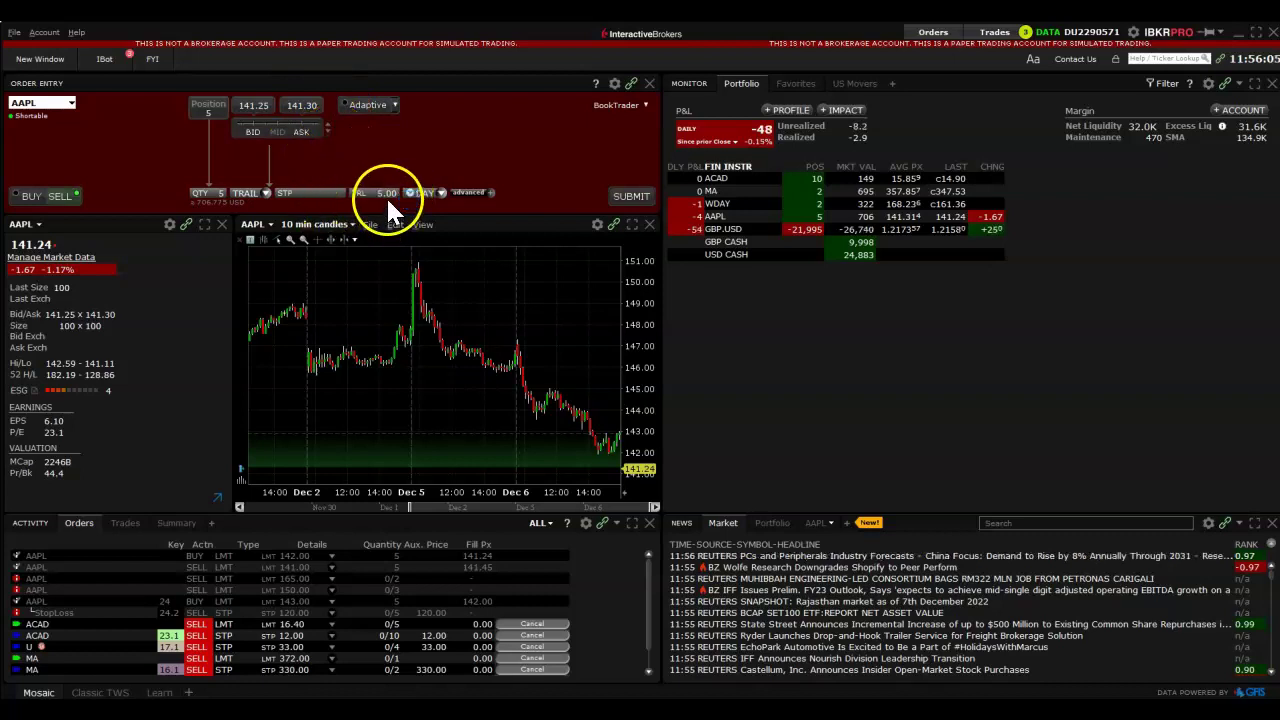
click(308, 112)
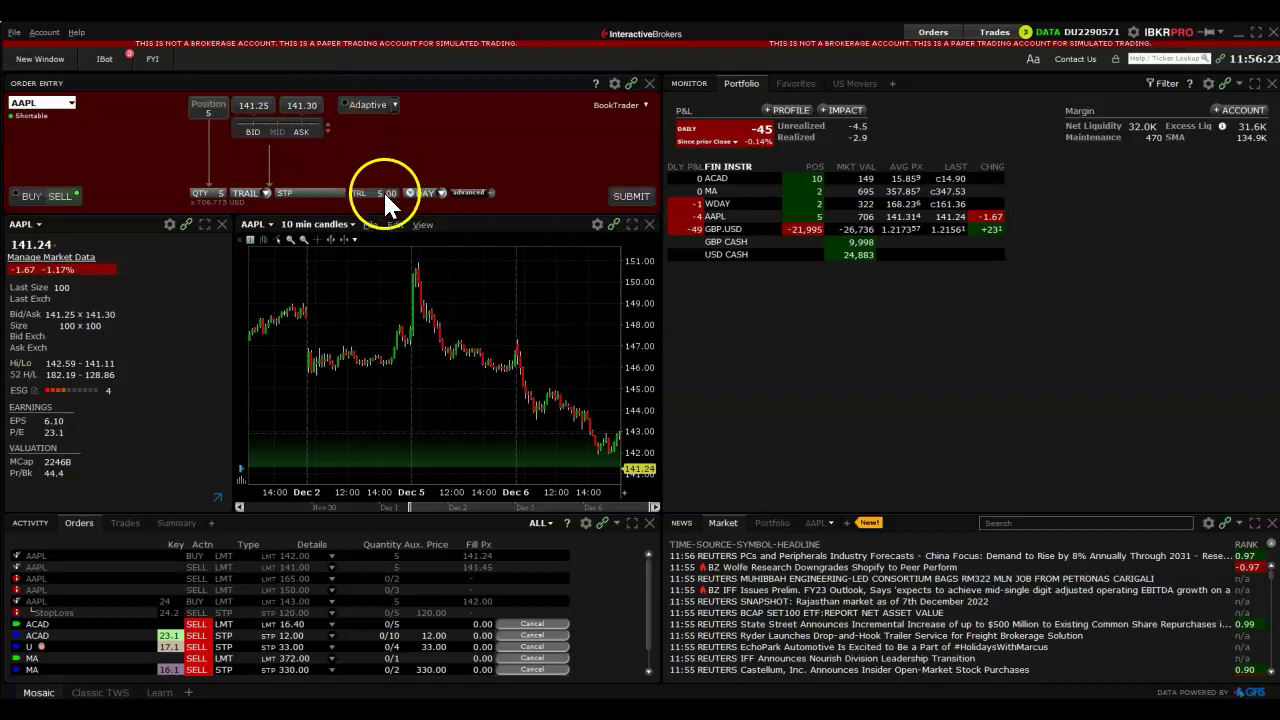
click(357, 193)
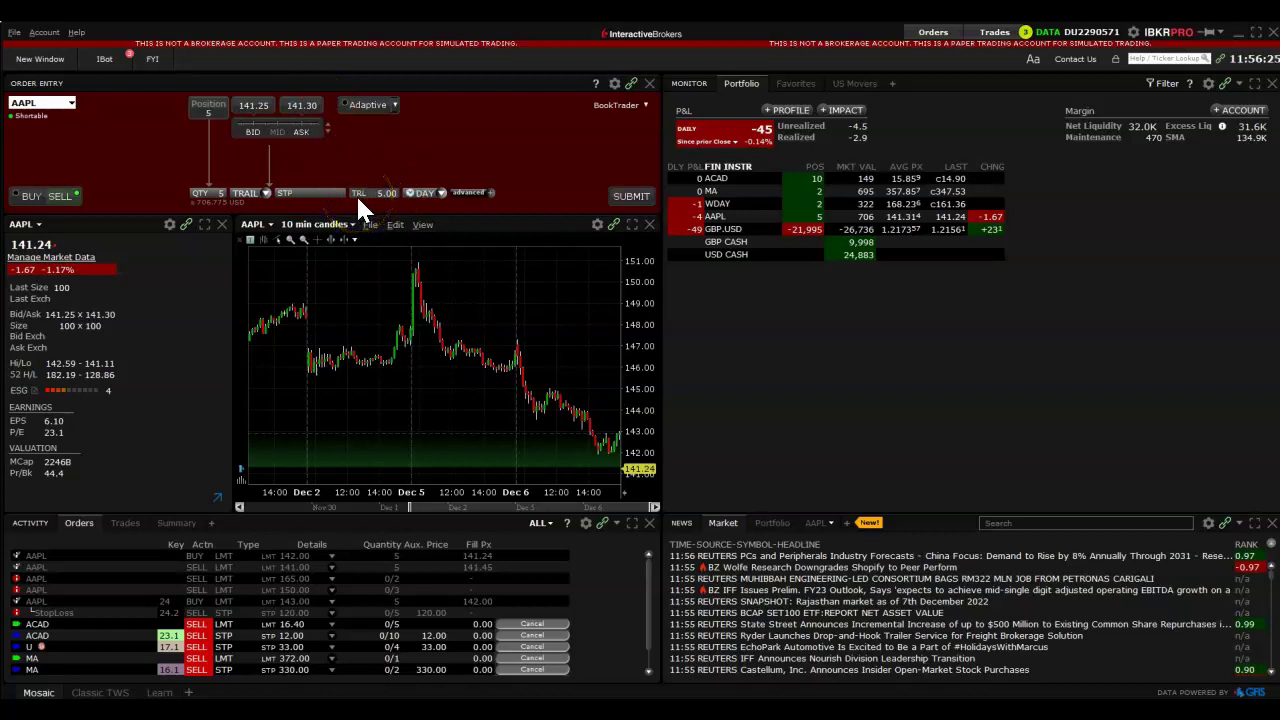
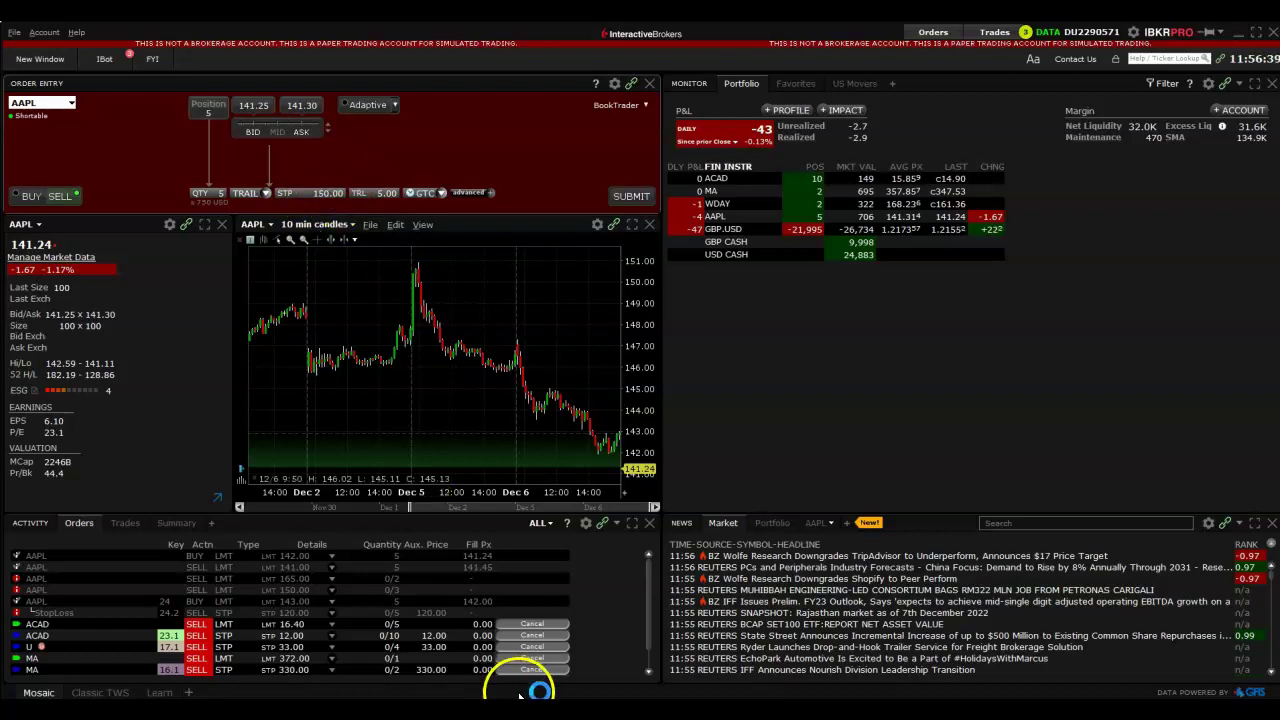
Switch to the blank Book1 workbook in Excel and enter Apple in A2 and 140 in A4
mouse_move(530, 712)
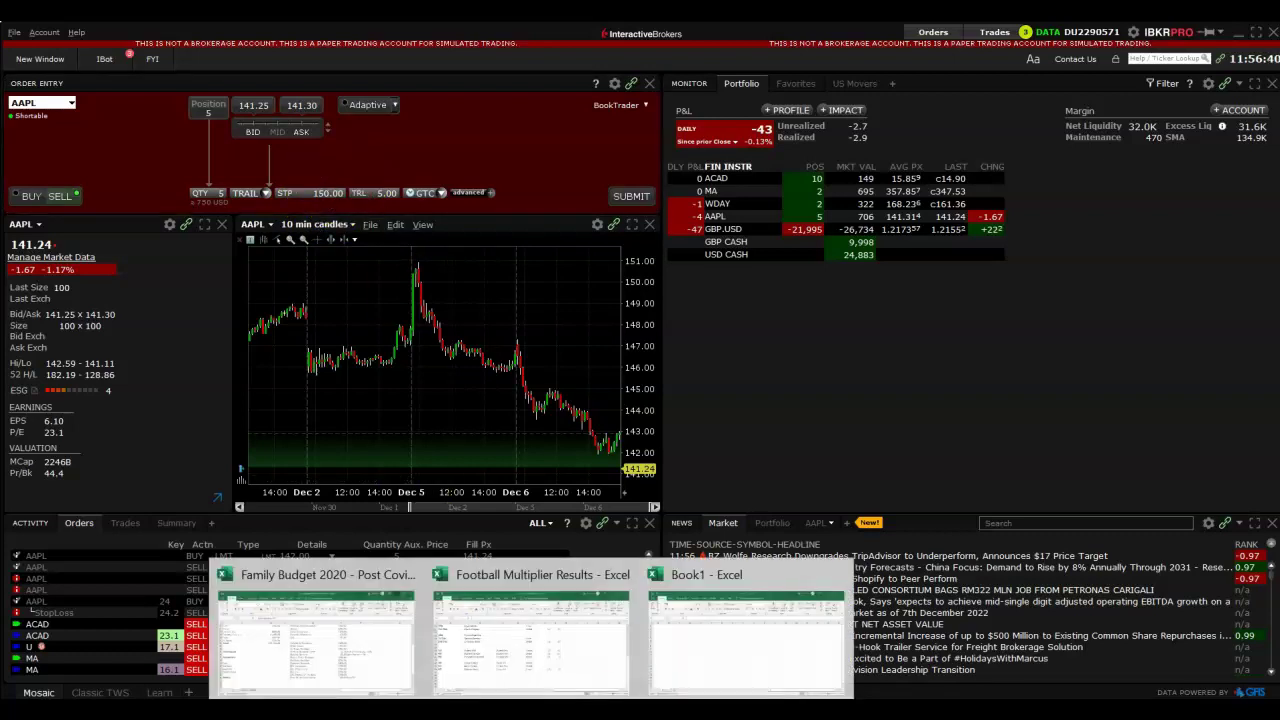
click(708, 580)
click(71, 269)
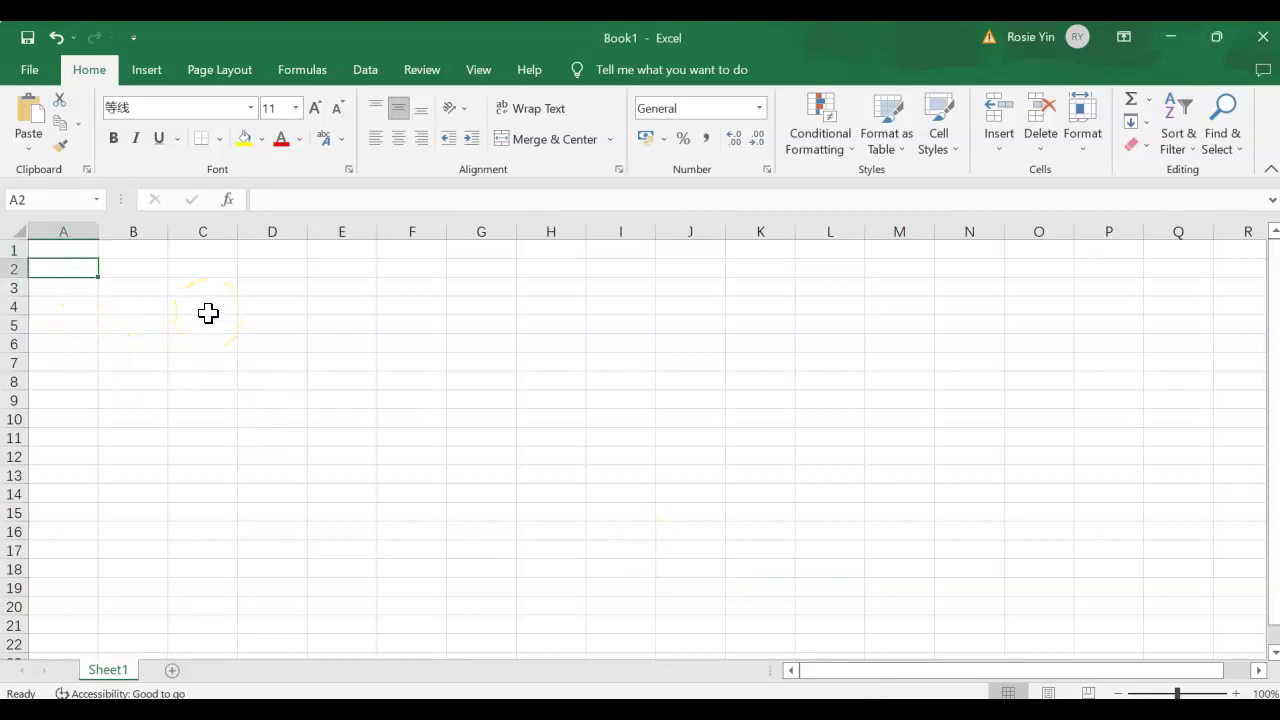
text(Apple)
key(Return)
key(Return)
text(140)
key(Return)
Enter the heading STP in B2 and the stop price 145 in B4
key(Right)
key(Up)
key(Up)
key(Up)
text(STP)
key(Return)
key(Return)
text(145)
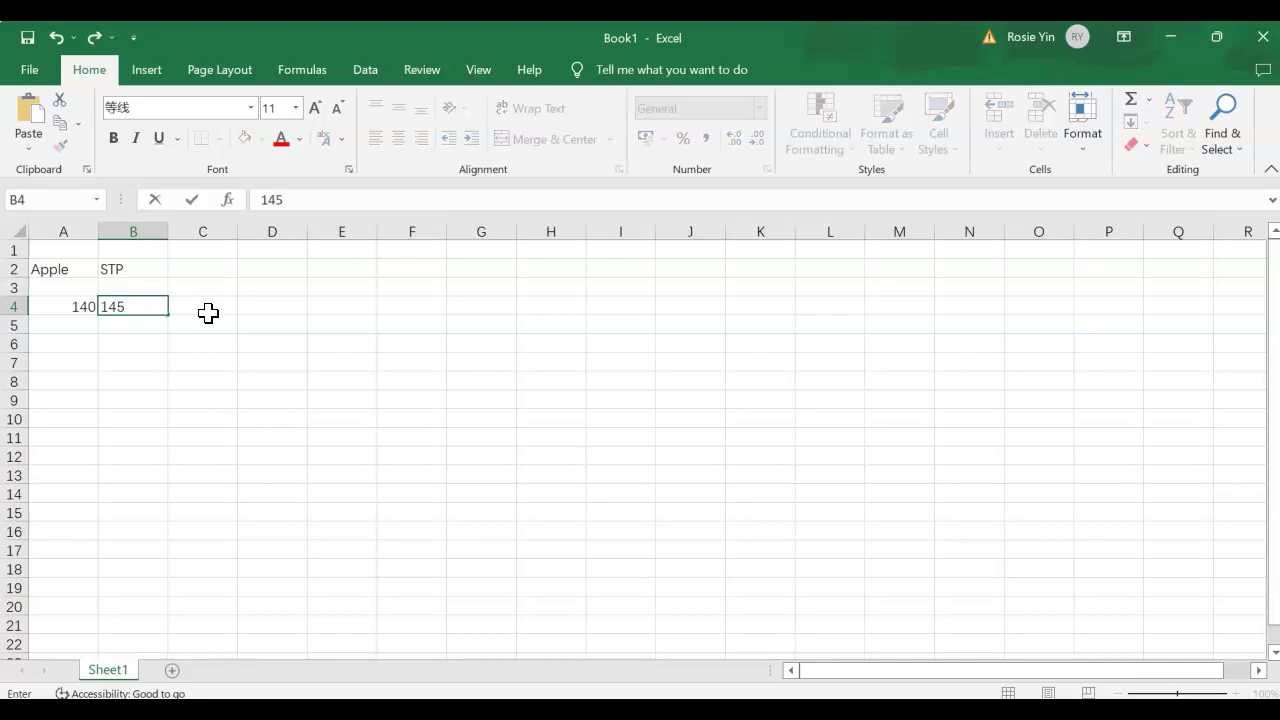
key(Return)
Enter the heading Trail Amount in C2 with the value 5 in C4, and widen column C to fit the heading
key(Up)
key(Up)
key(Up)
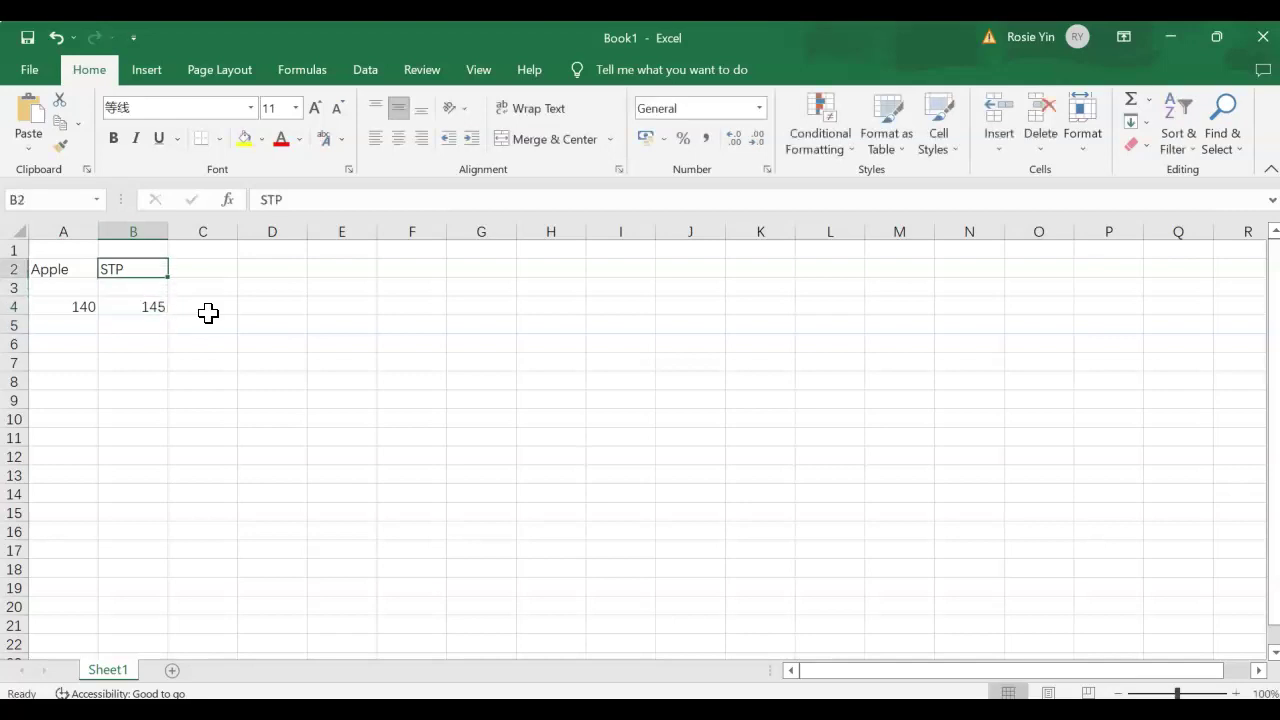
key(Right)
text(Trail Amount)
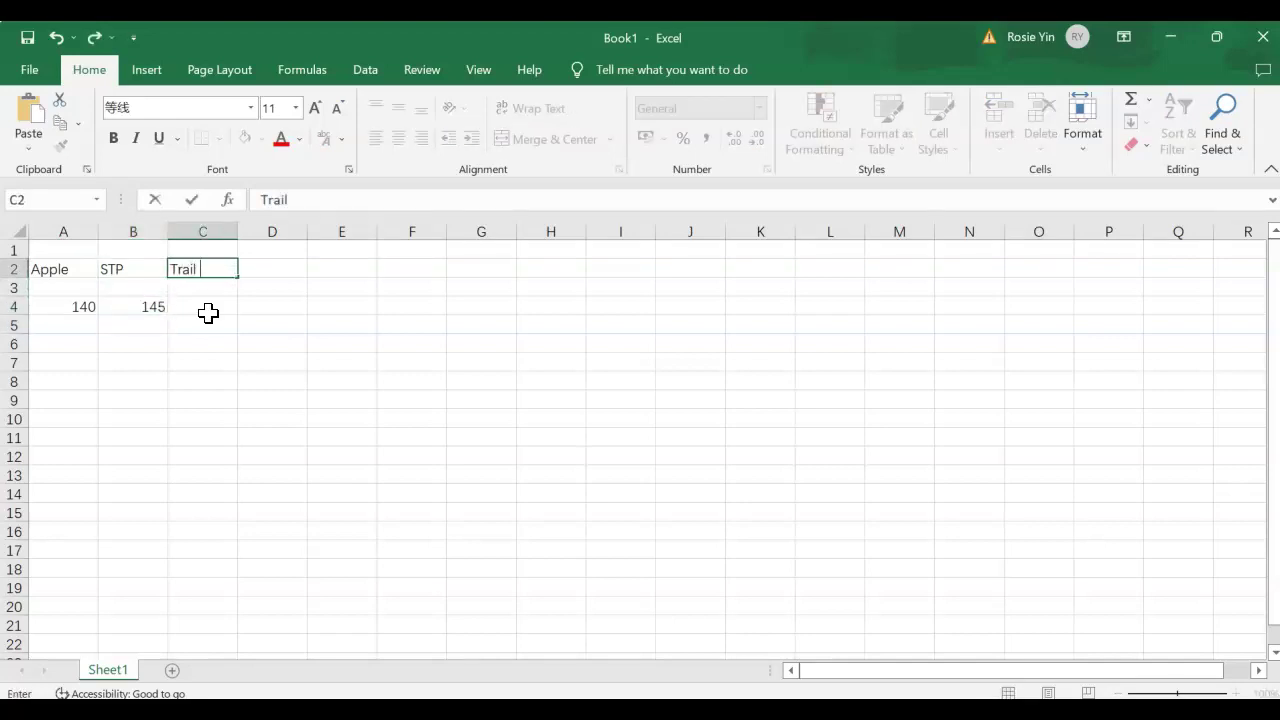
key(Return)
click(208, 311)
text(5)
key(Return)
key(Left)
key(Left)
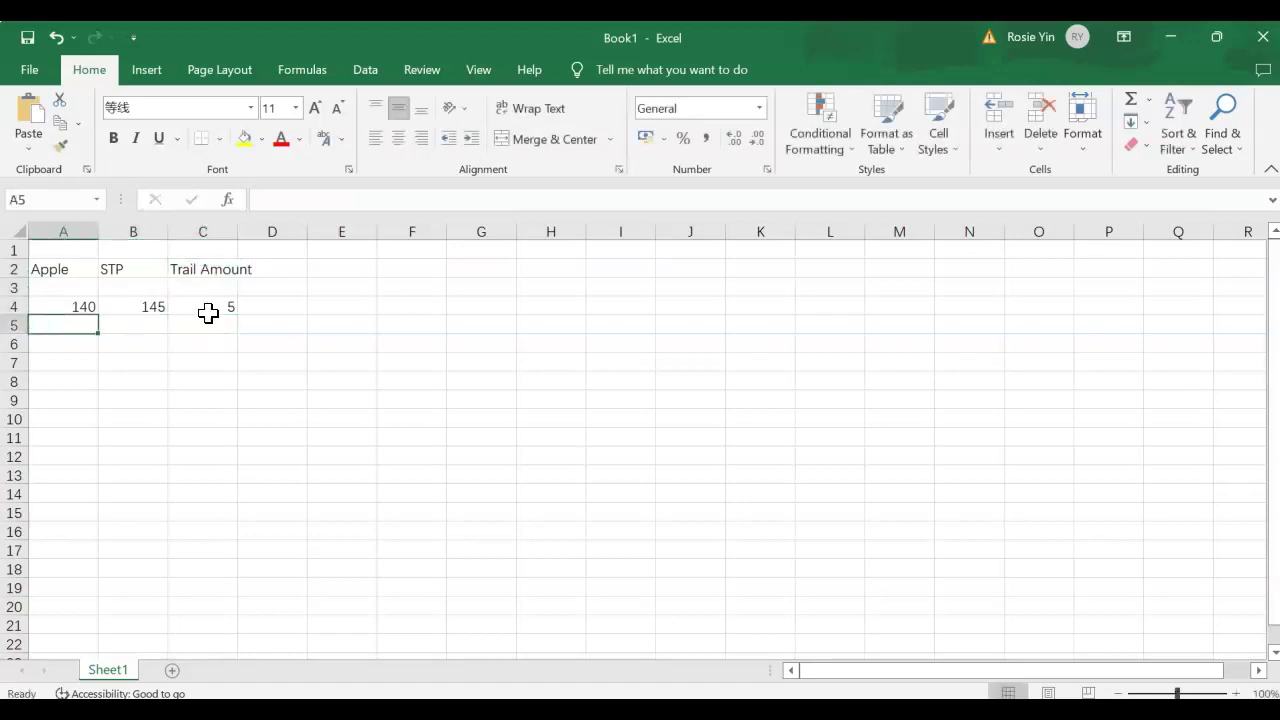
drag(239, 224, 260, 226)
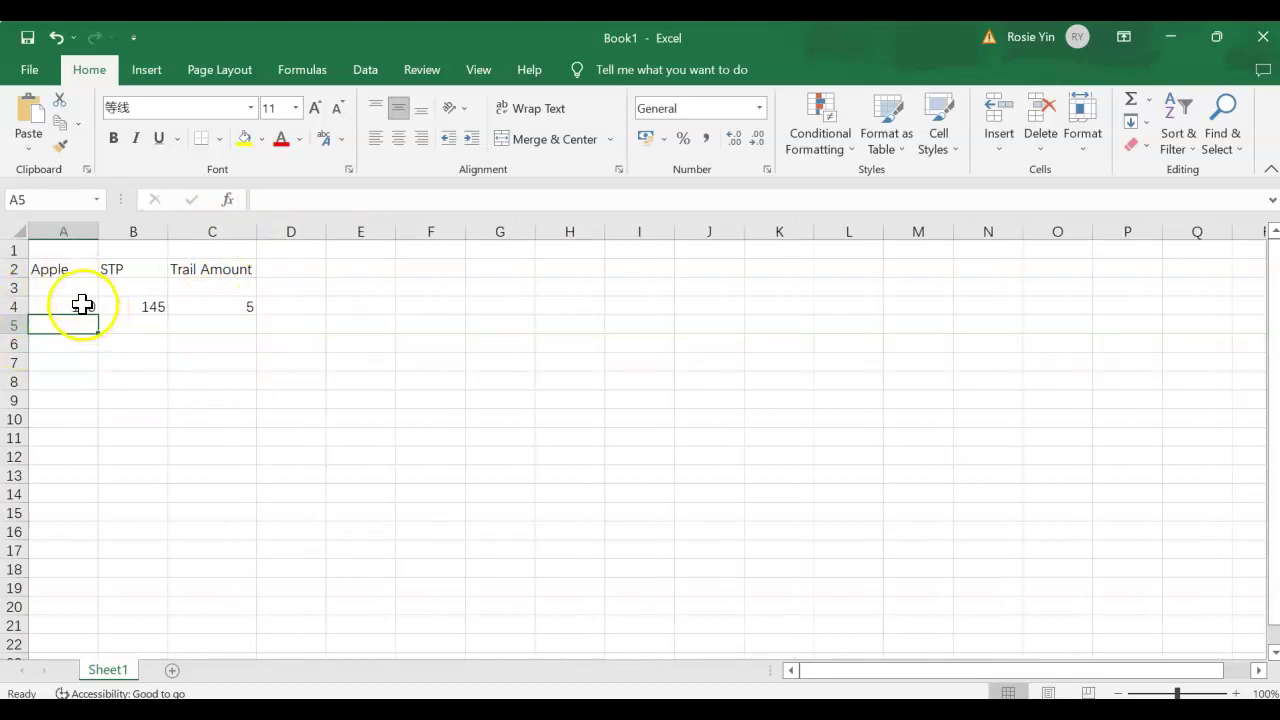
Enter 140 in B5 with the note "Stock will sell close out" in C5
click(150, 304)
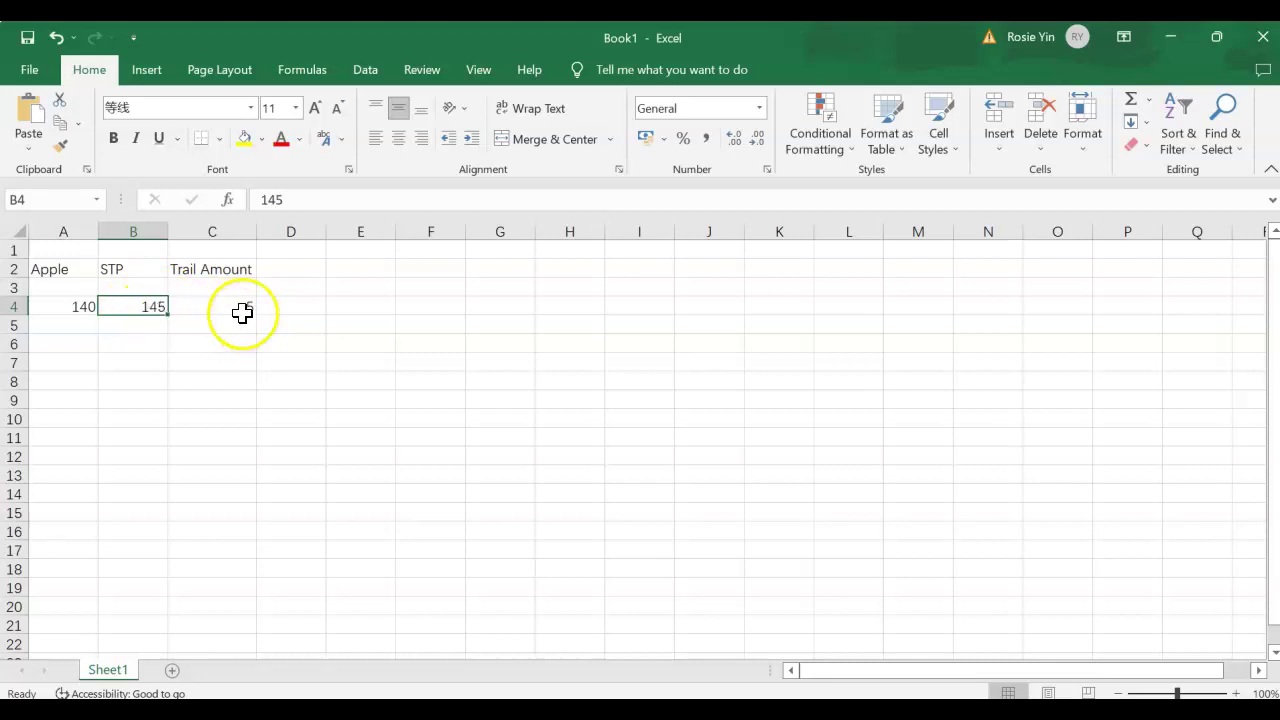
click(134, 329)
text(140)
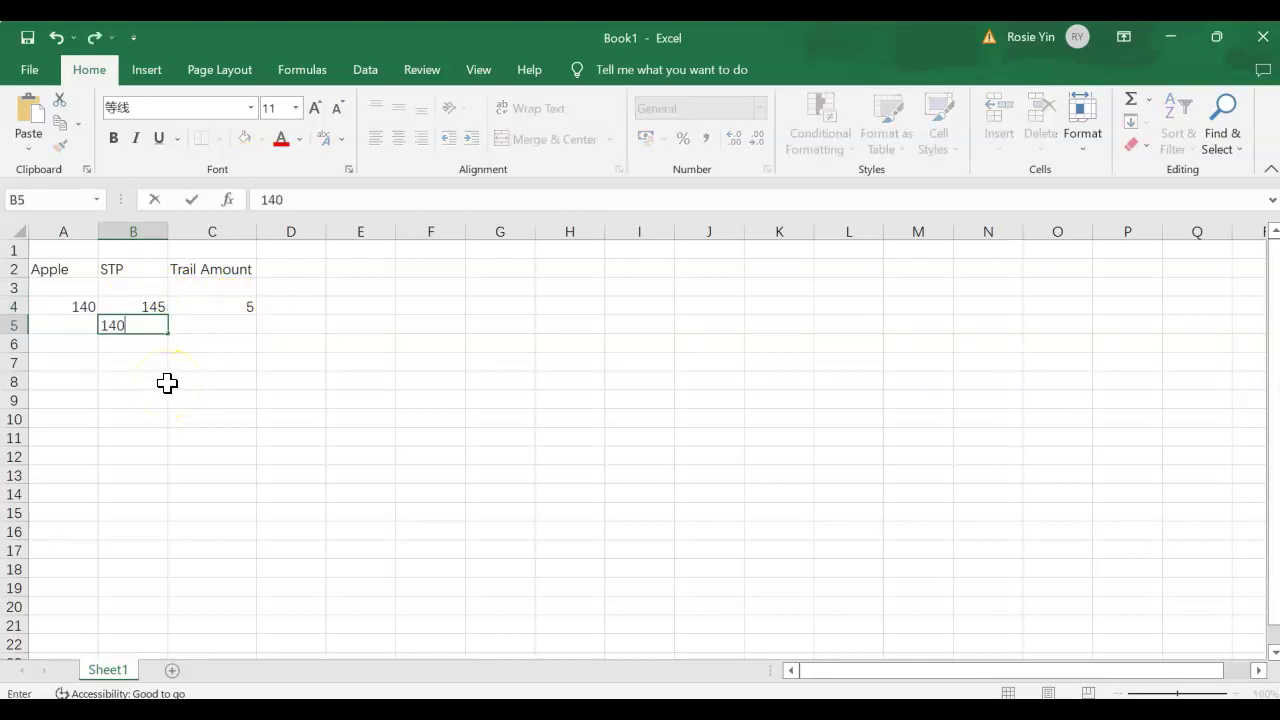
key(Tab)
text(Sto)
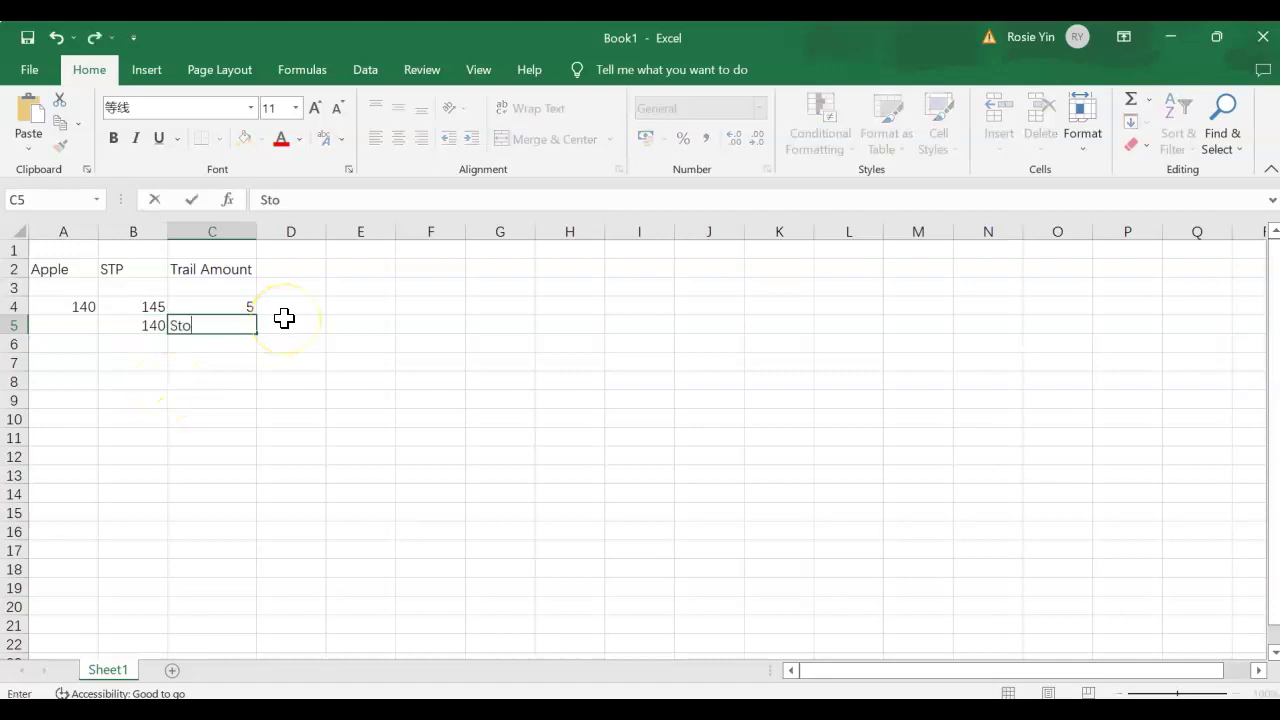
text(ck will sell close out)
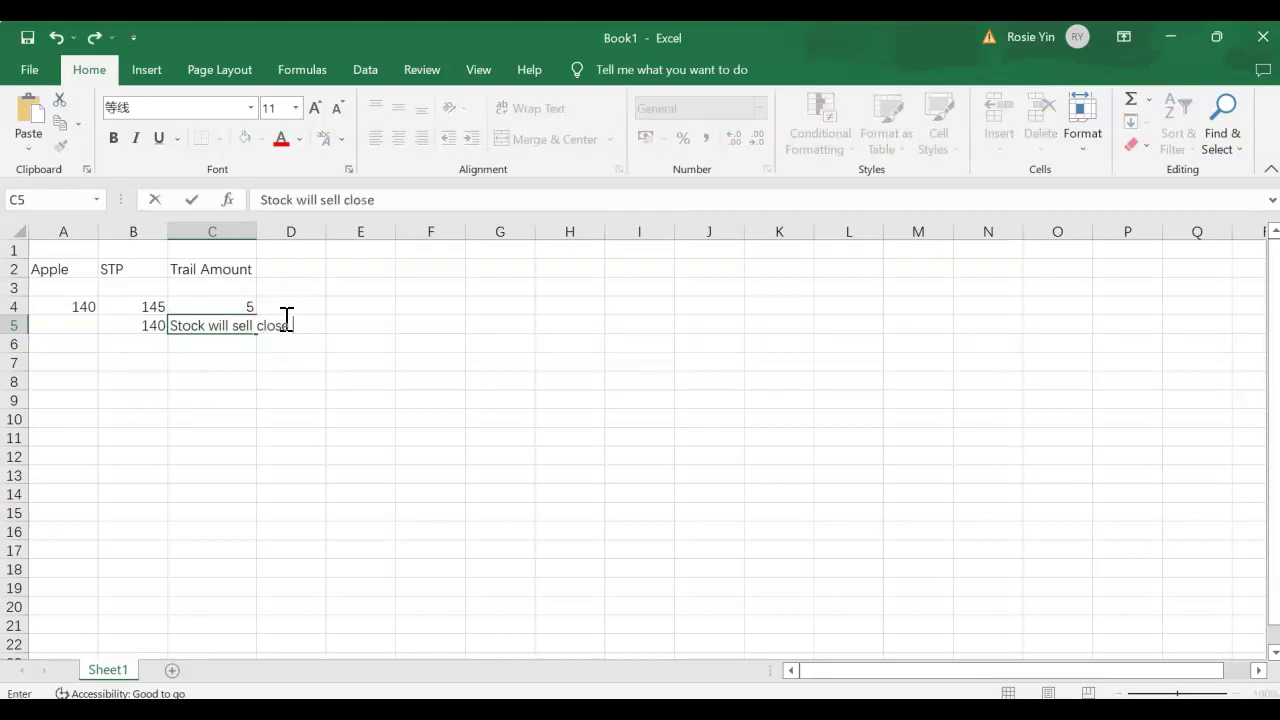
key(Return)
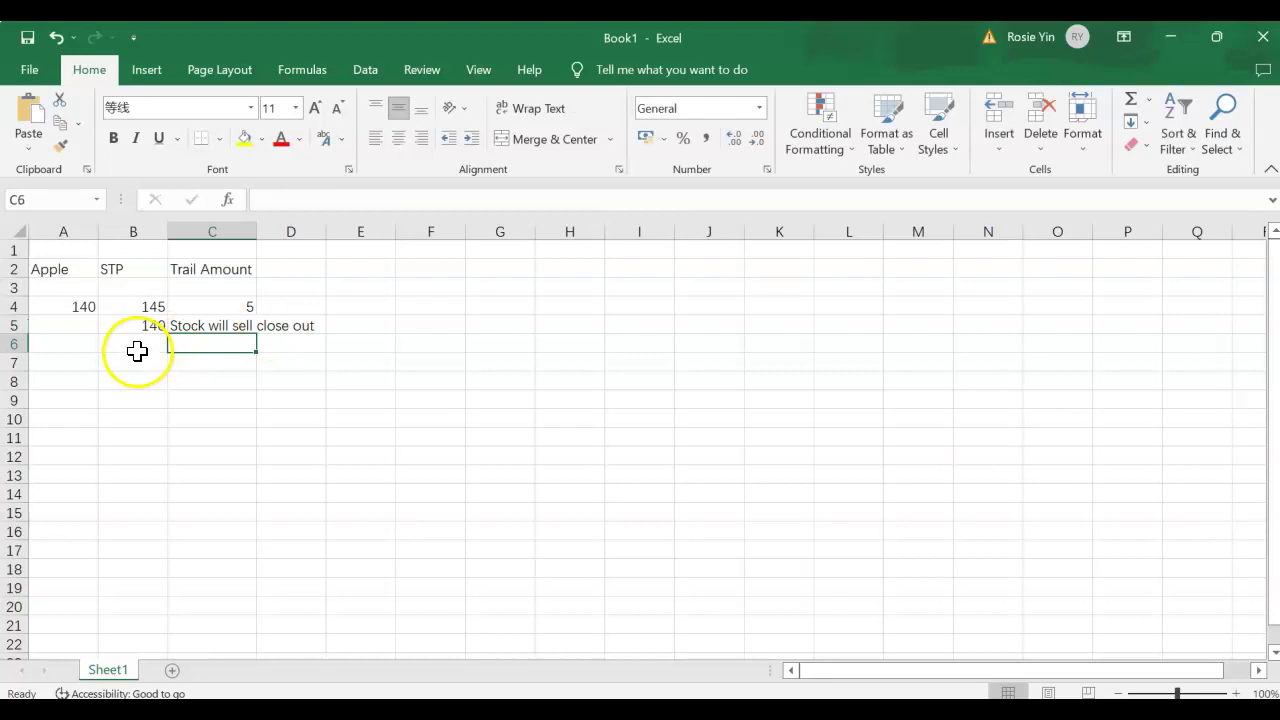
Add a second example in row 7 with 160 in B7, 155 in C7 and "stock will sell" in D7
click(137, 350)
click(137, 368)
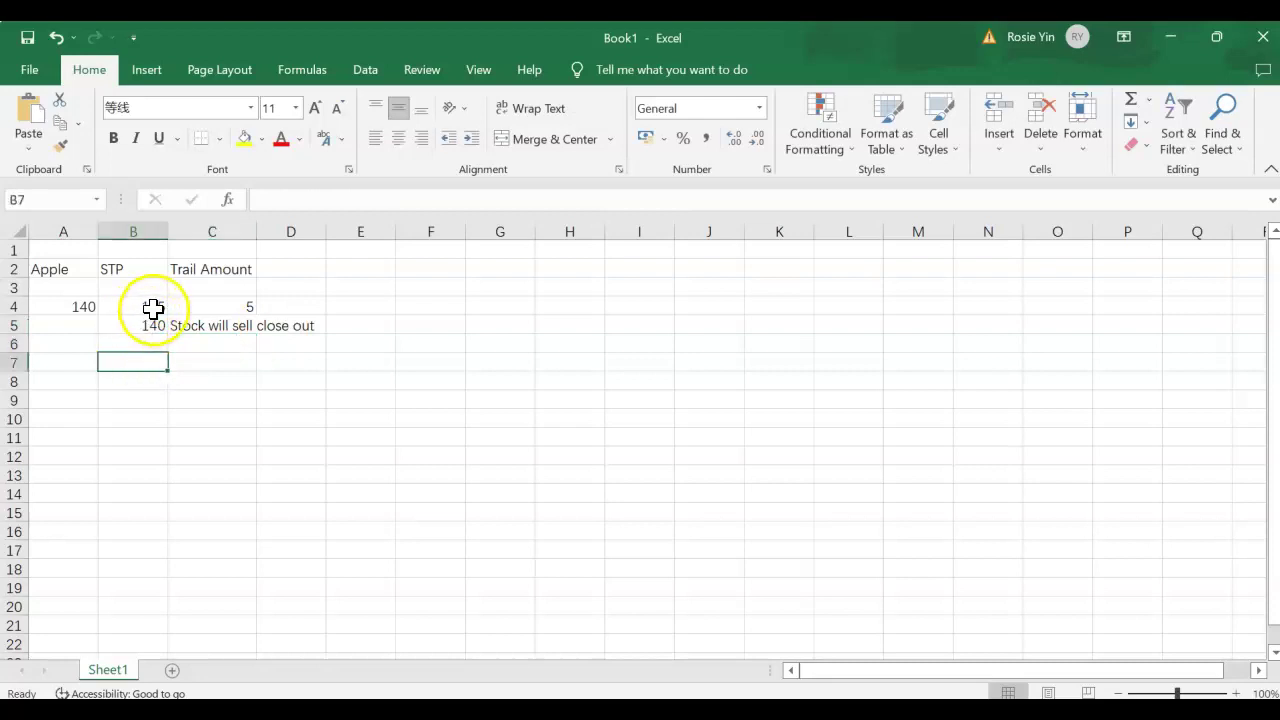
text(160)
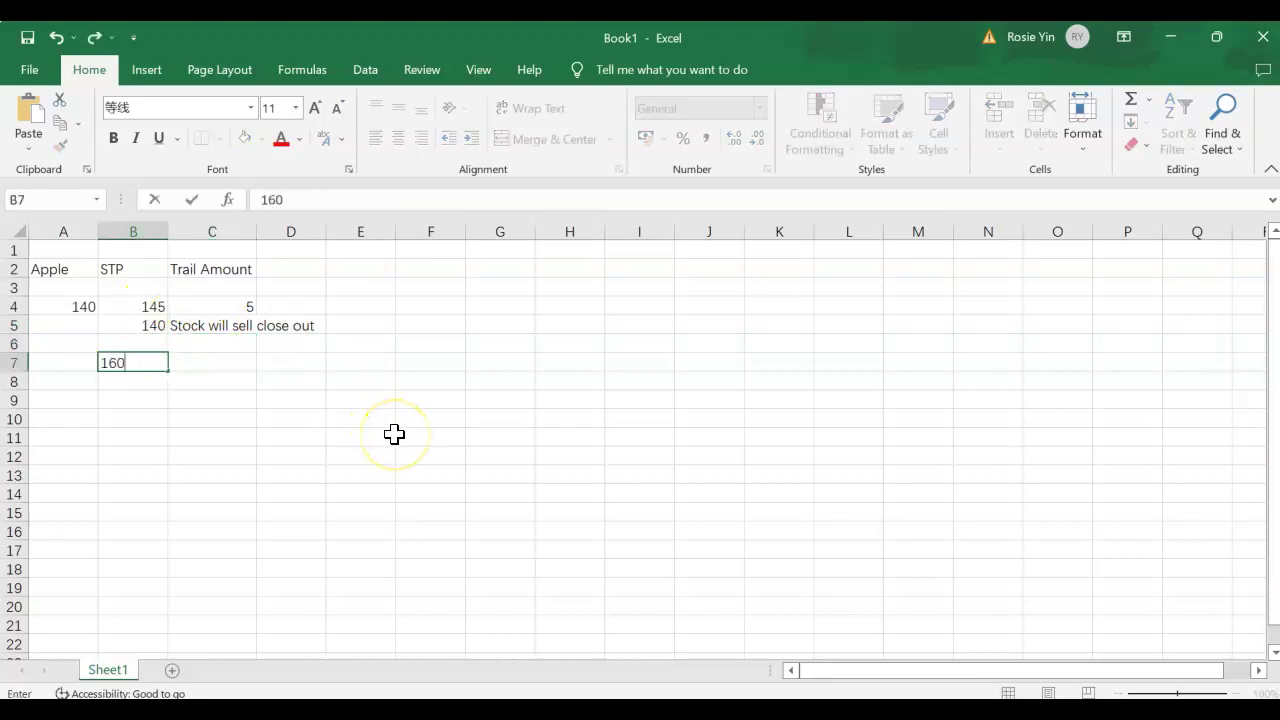
key(Tab)
key(Left)
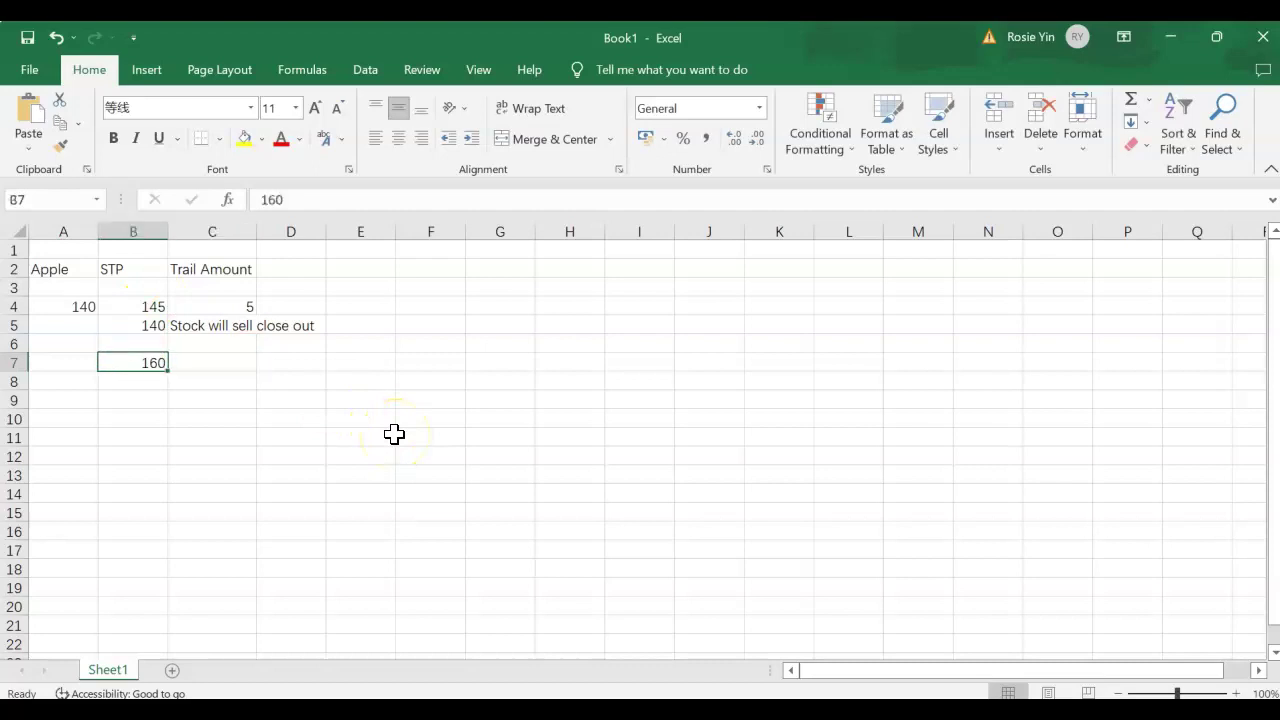
key(Right)
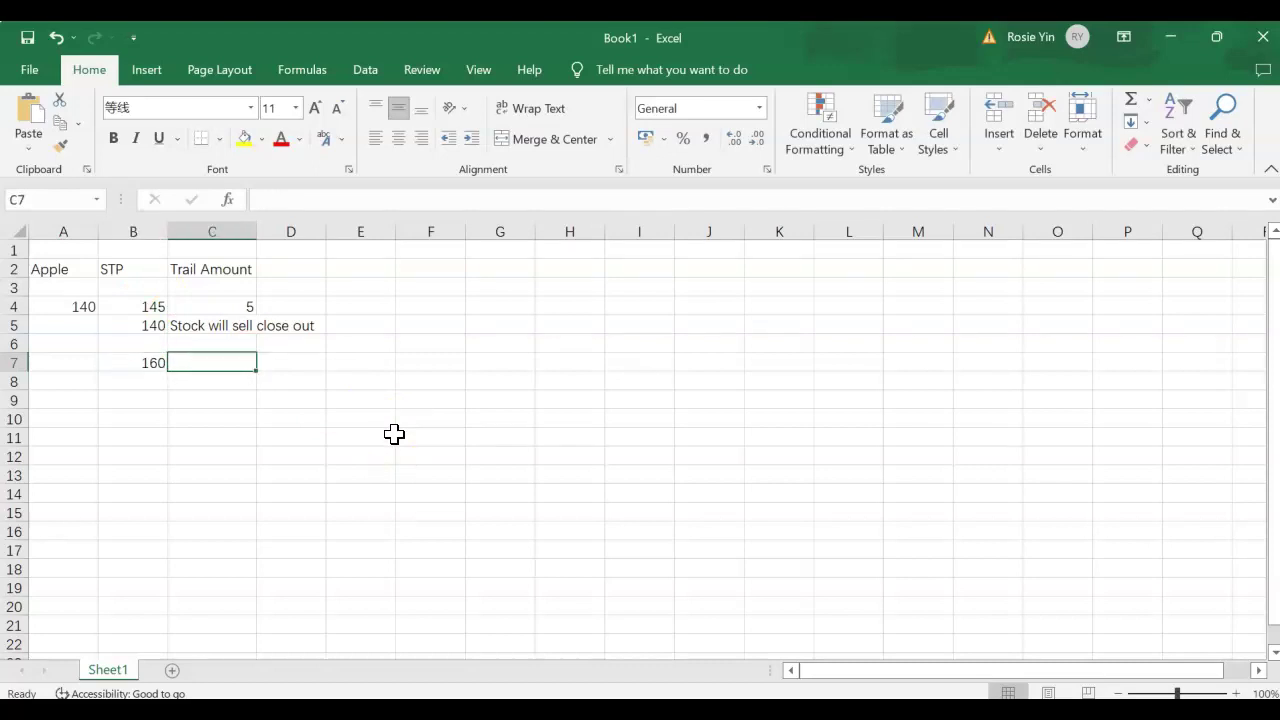
text(155)
key(Tab)
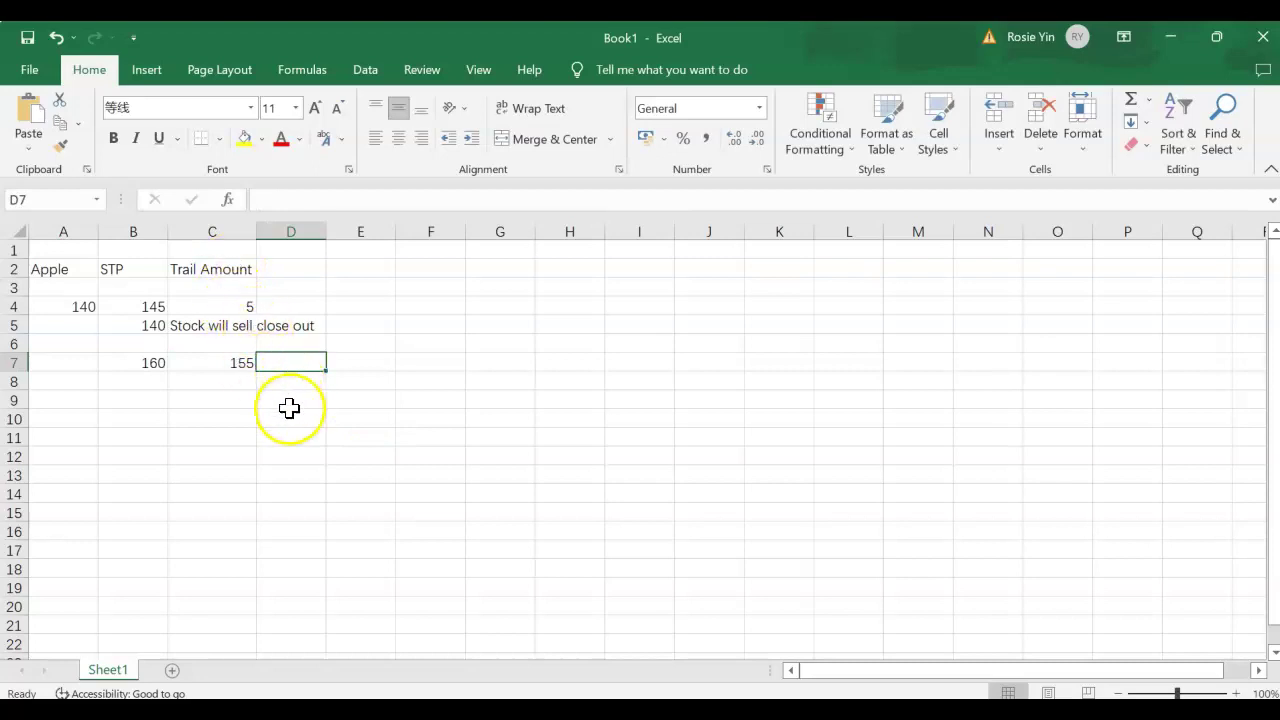
text(stock will sell)
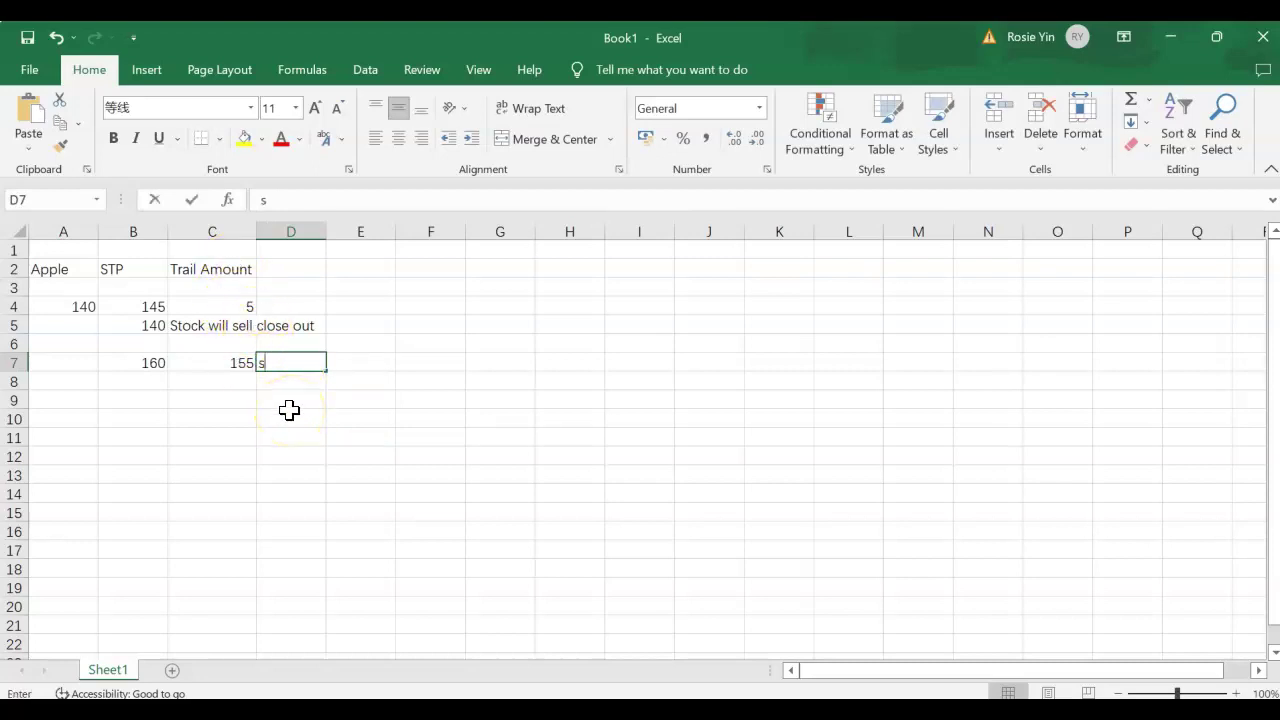
key(Return)
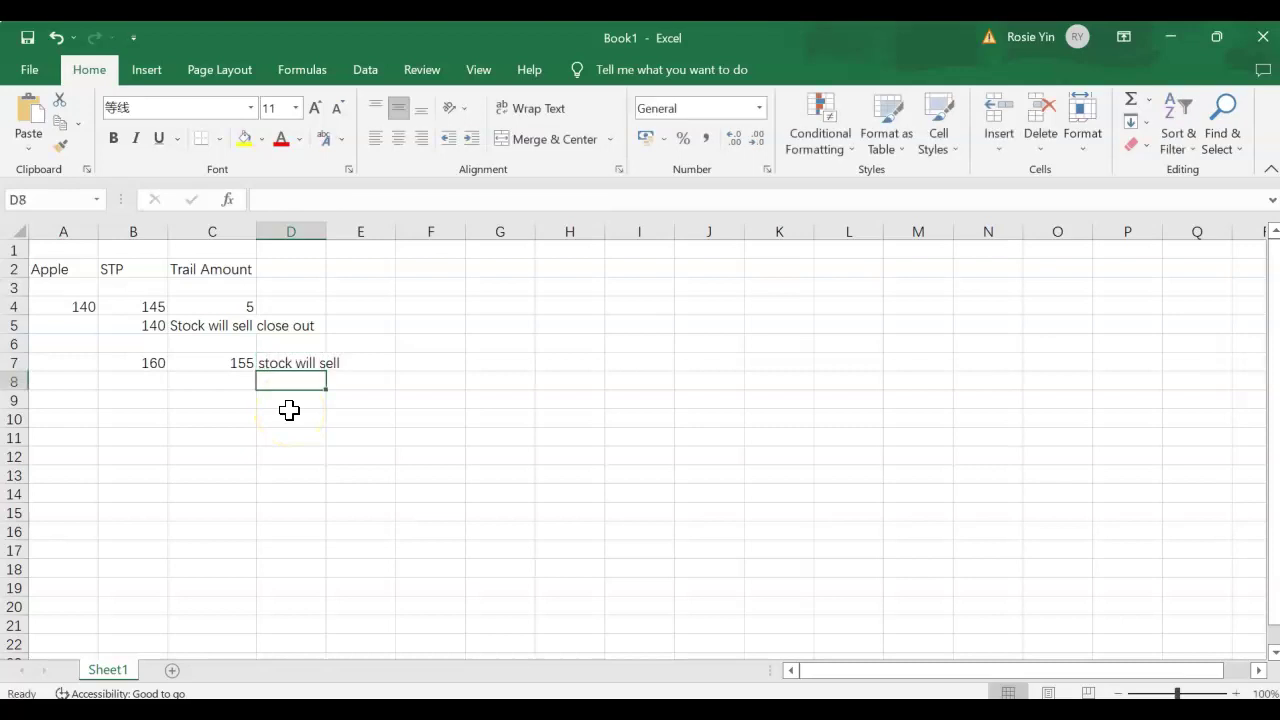
Add a third example in row 9 with 180 in B9, 175 in C9 and "stock will sell" in D9
click(134, 404)
click(160, 363)
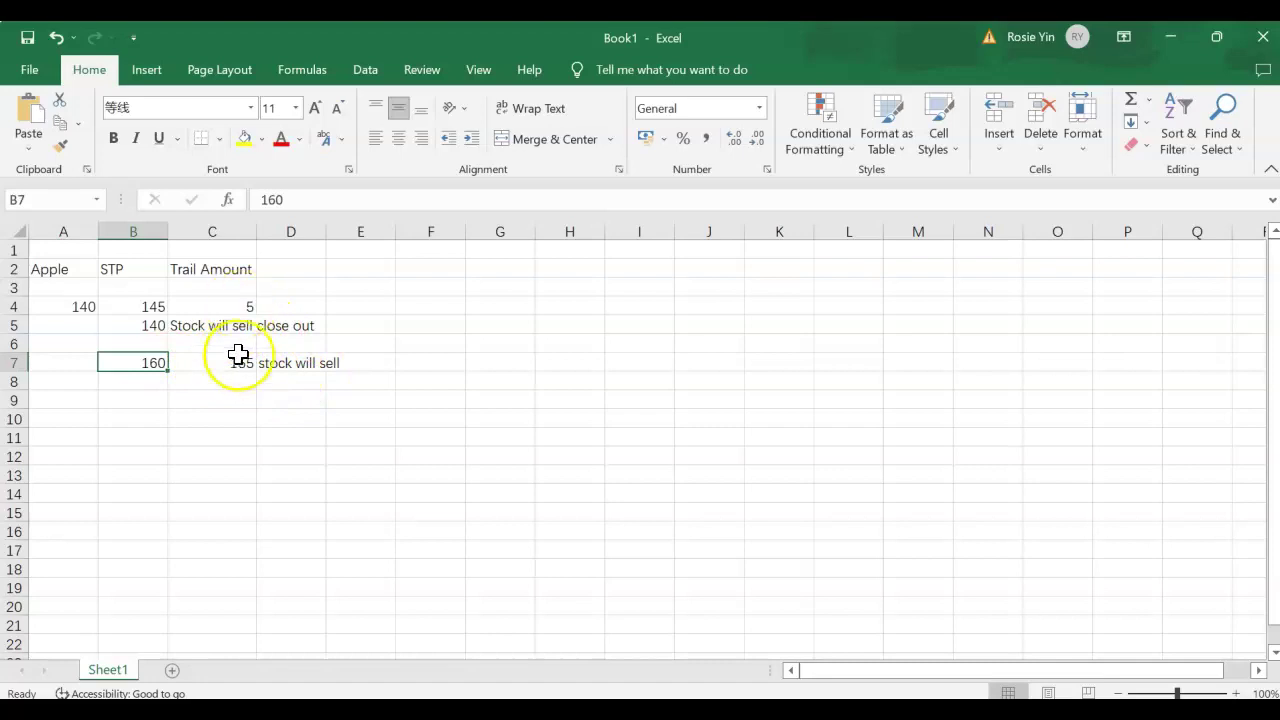
click(157, 400)
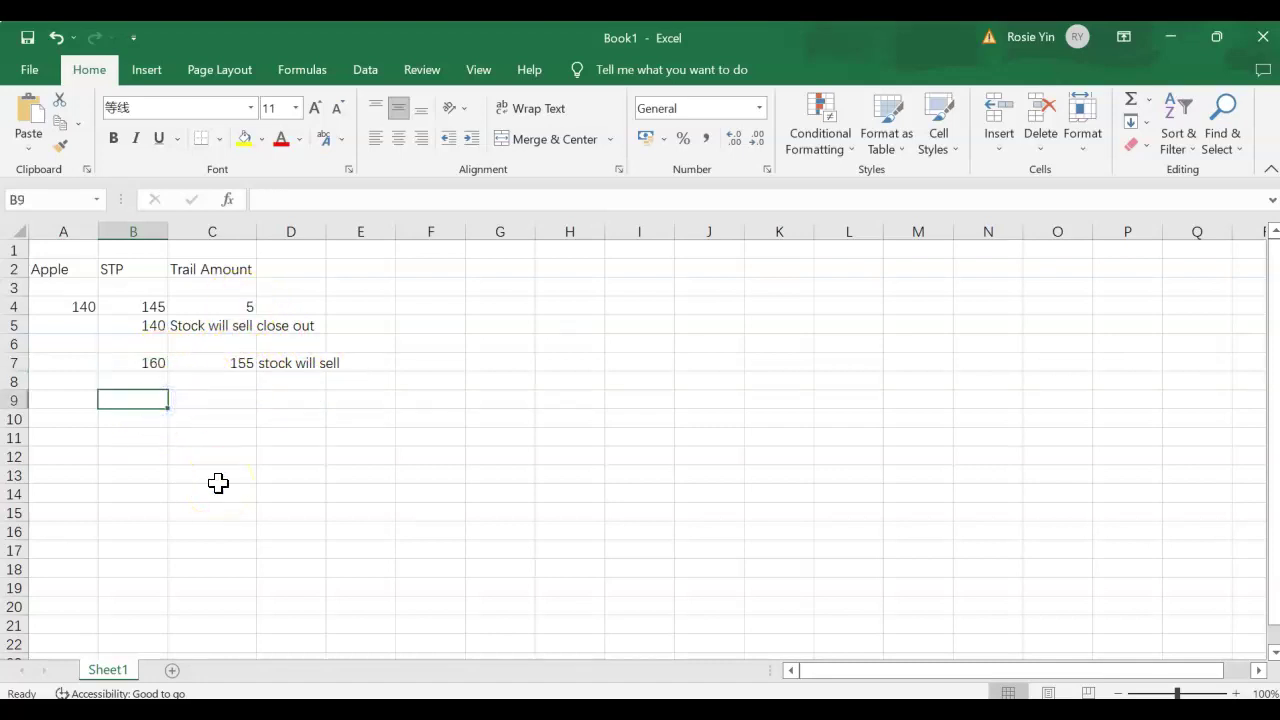
text(180)
key(Tab)
text(175)
key(Tab)
text(stock will sell)
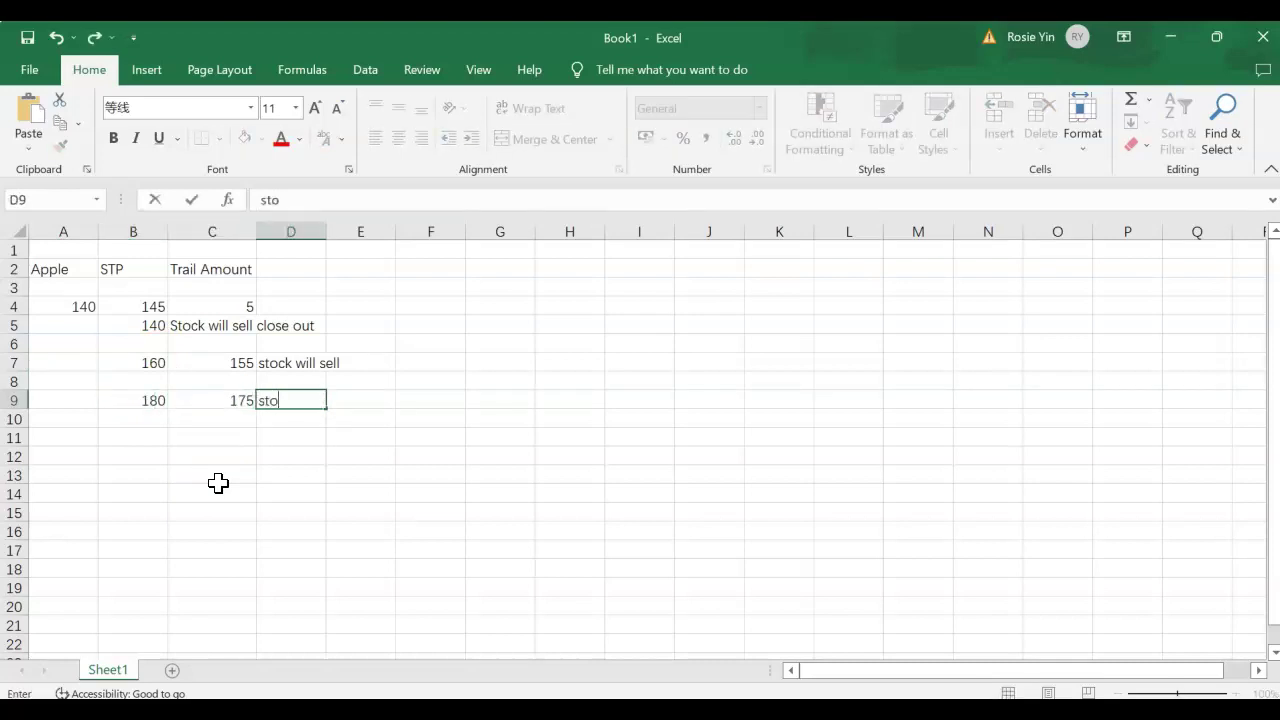
key(Return)
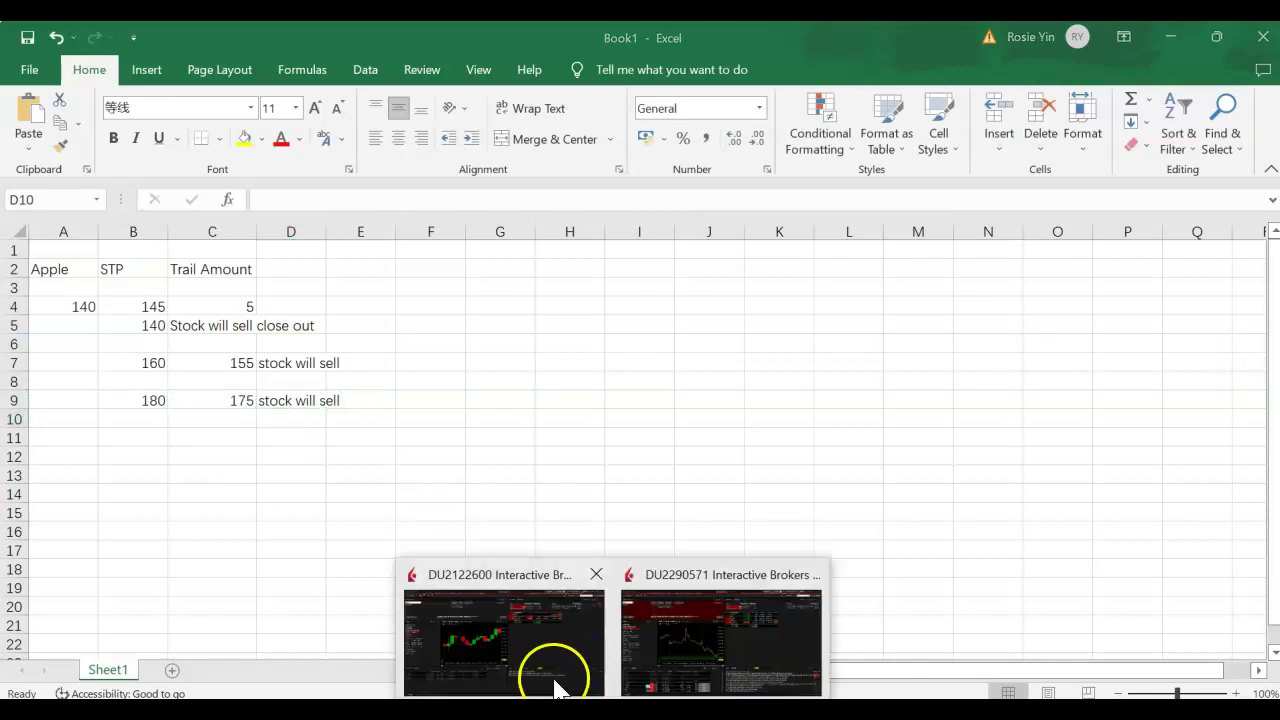
Switch back to the Interactive Brokers window with the AAPL sell order and clear the order's stop price
mouse_move(555, 688)
click(683, 601)
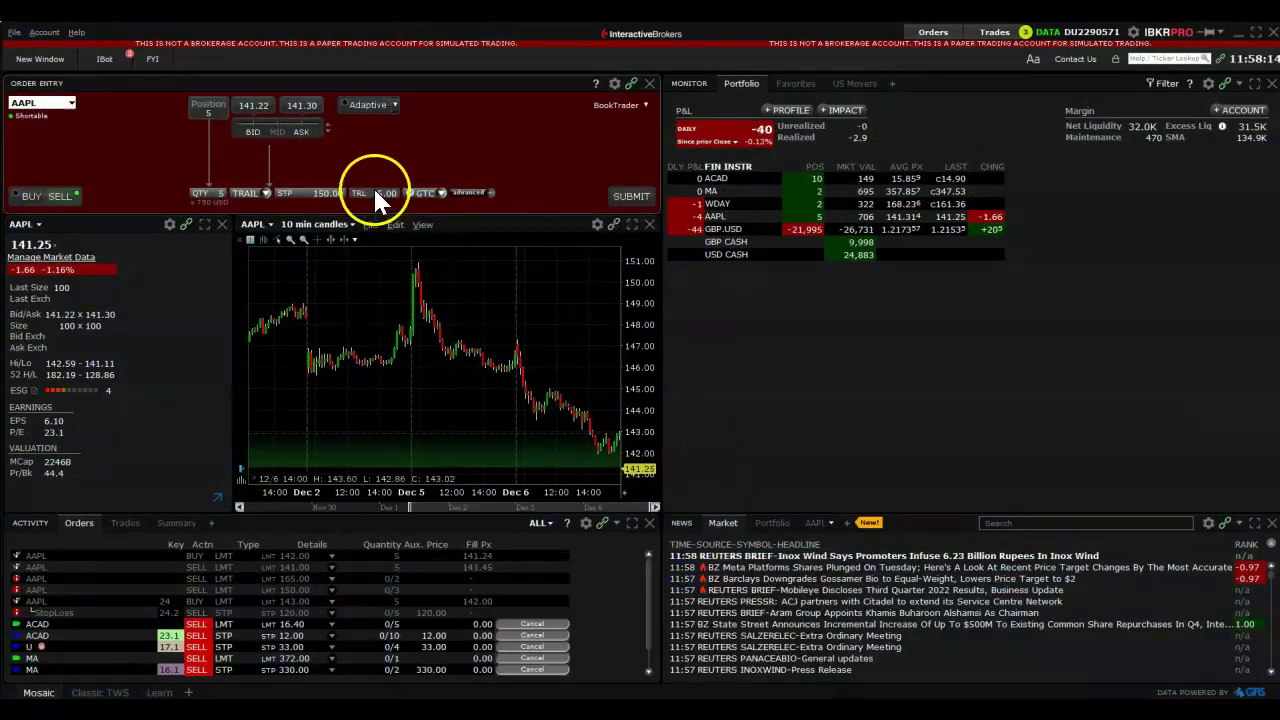
click(333, 196)
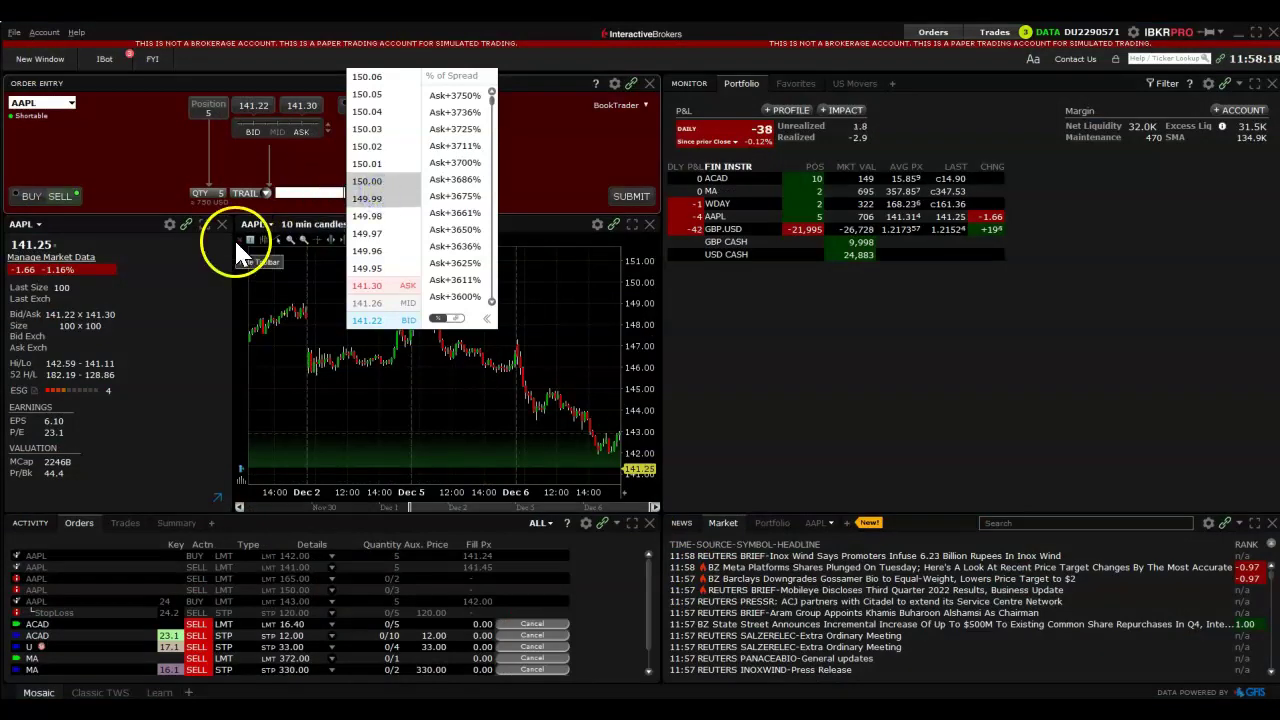
click(163, 133)
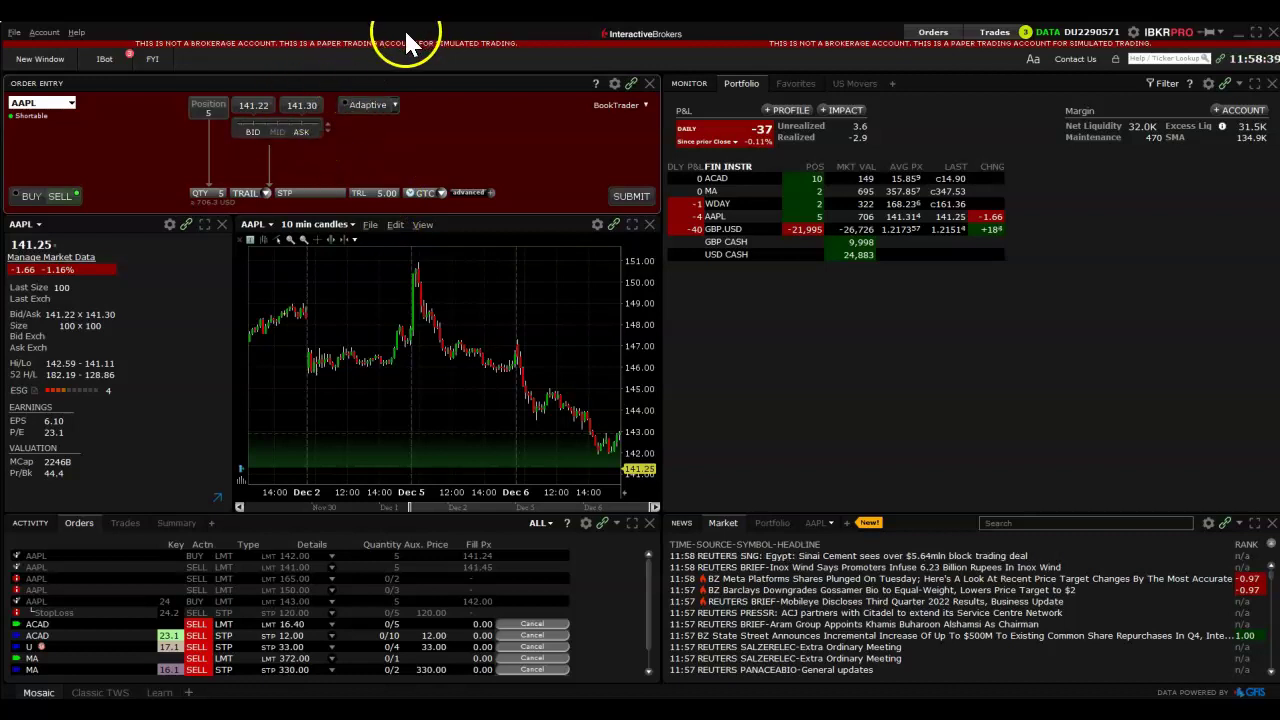
Change the sell order's trailing value from an amount to a percentage and set it to 10%
click(382, 195)
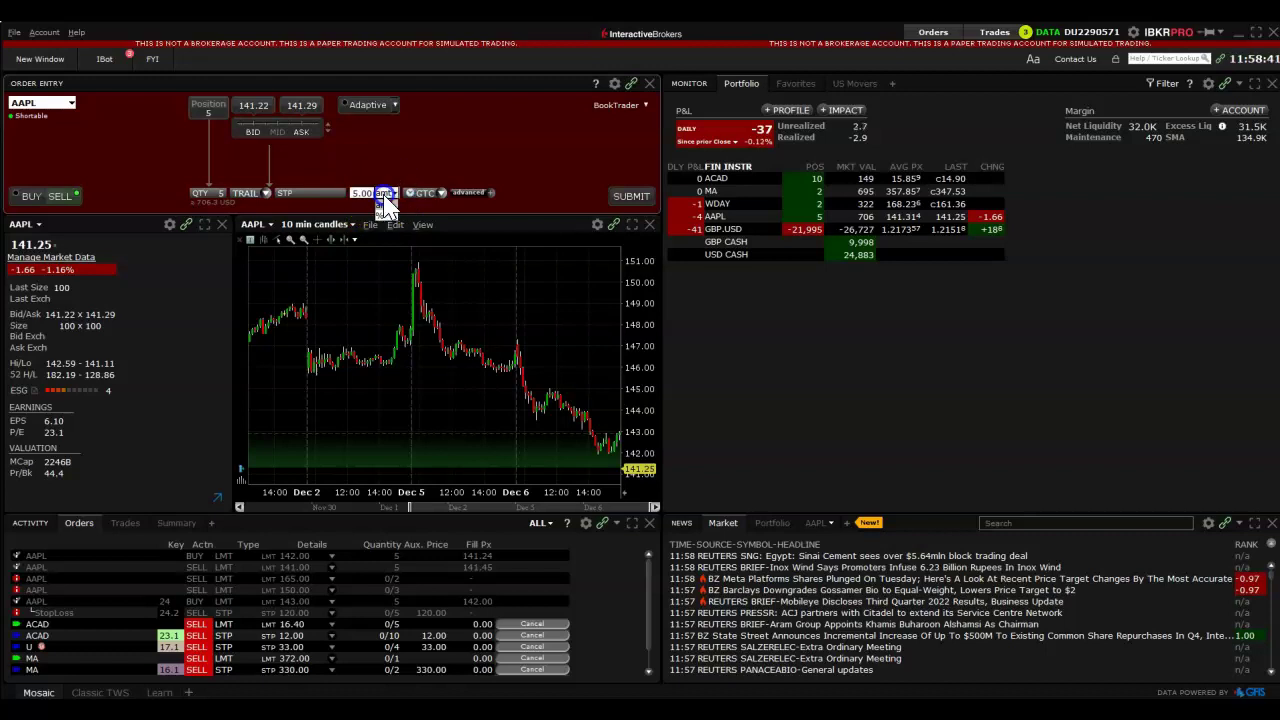
click(386, 200)
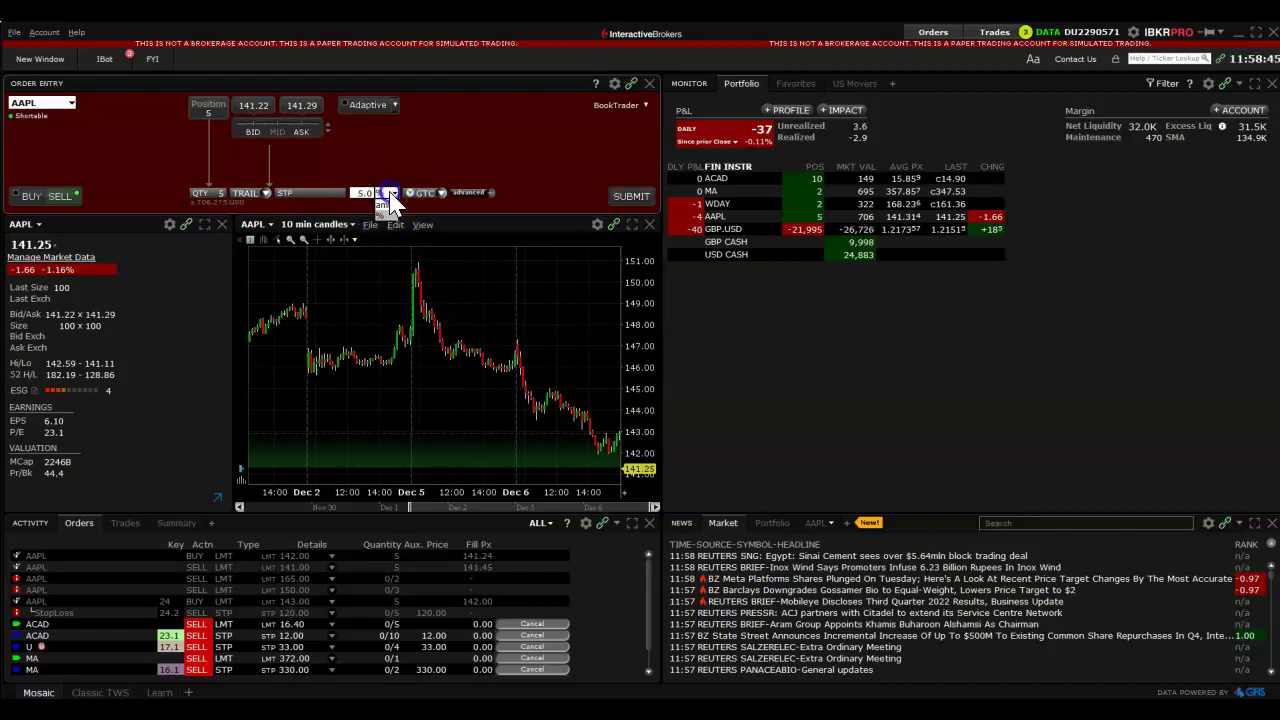
click(357, 194)
click(416, 190)
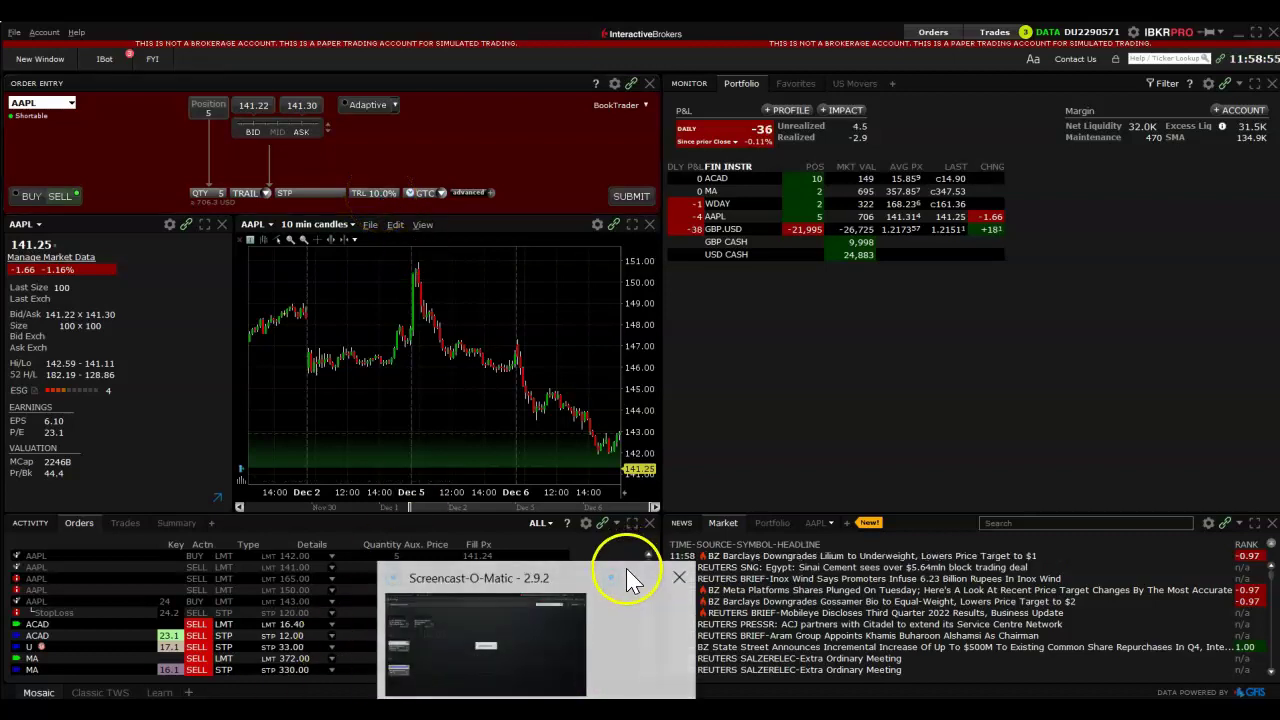
mouse_move(386, 360)
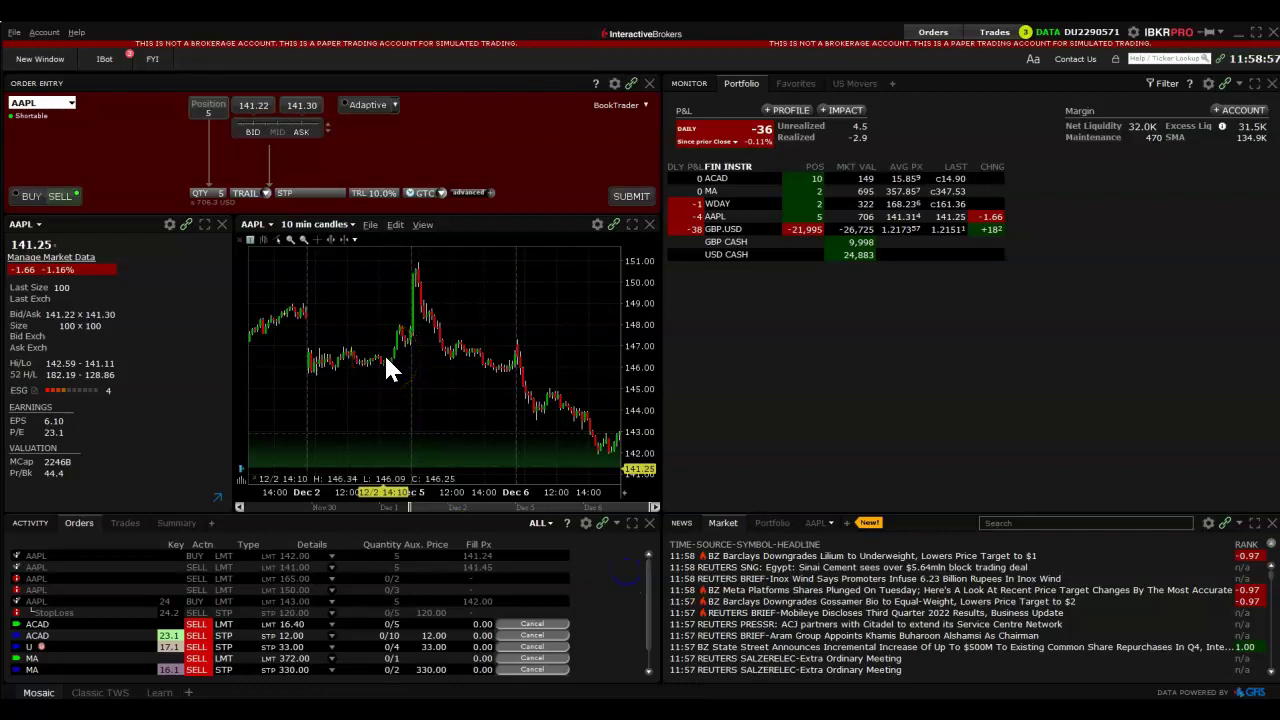
click(321, 195)
click(380, 193)
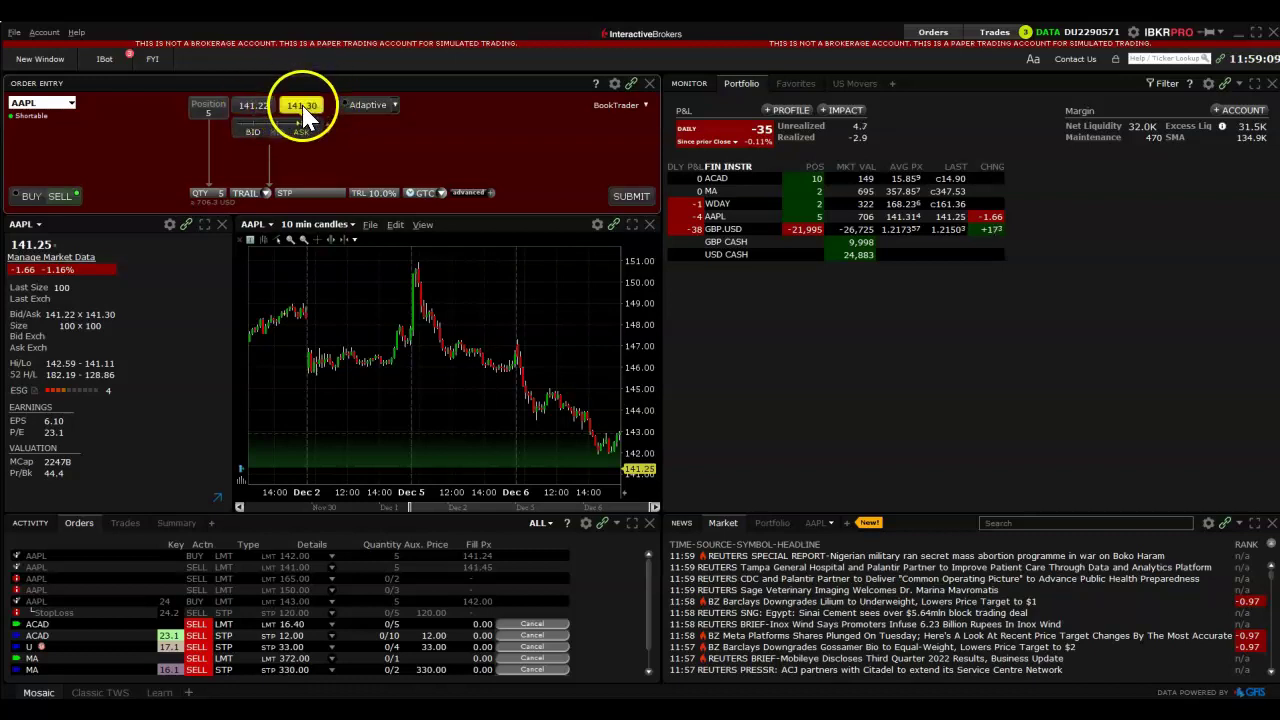
Submit the GTC trailing stop sell order for 5 AAPL shares with the 10% trail, accepting the order confirmation and warnings
mouse_move(305, 118)
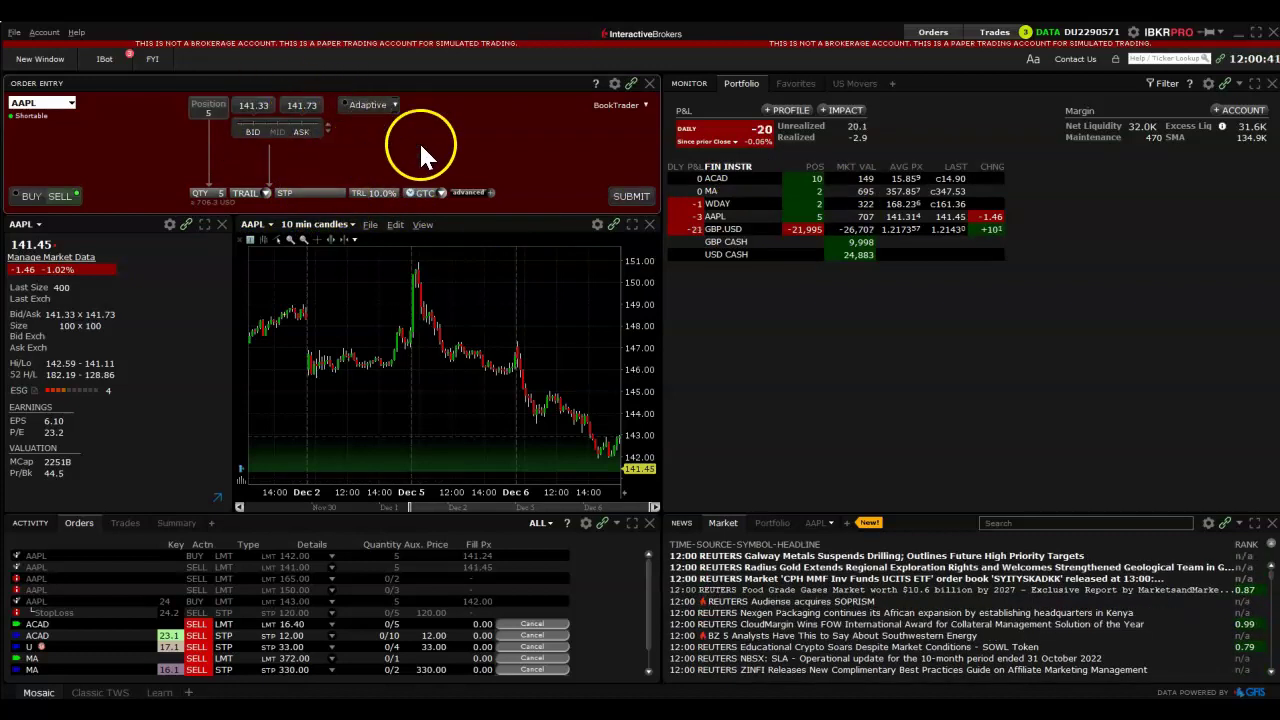
click(641, 196)
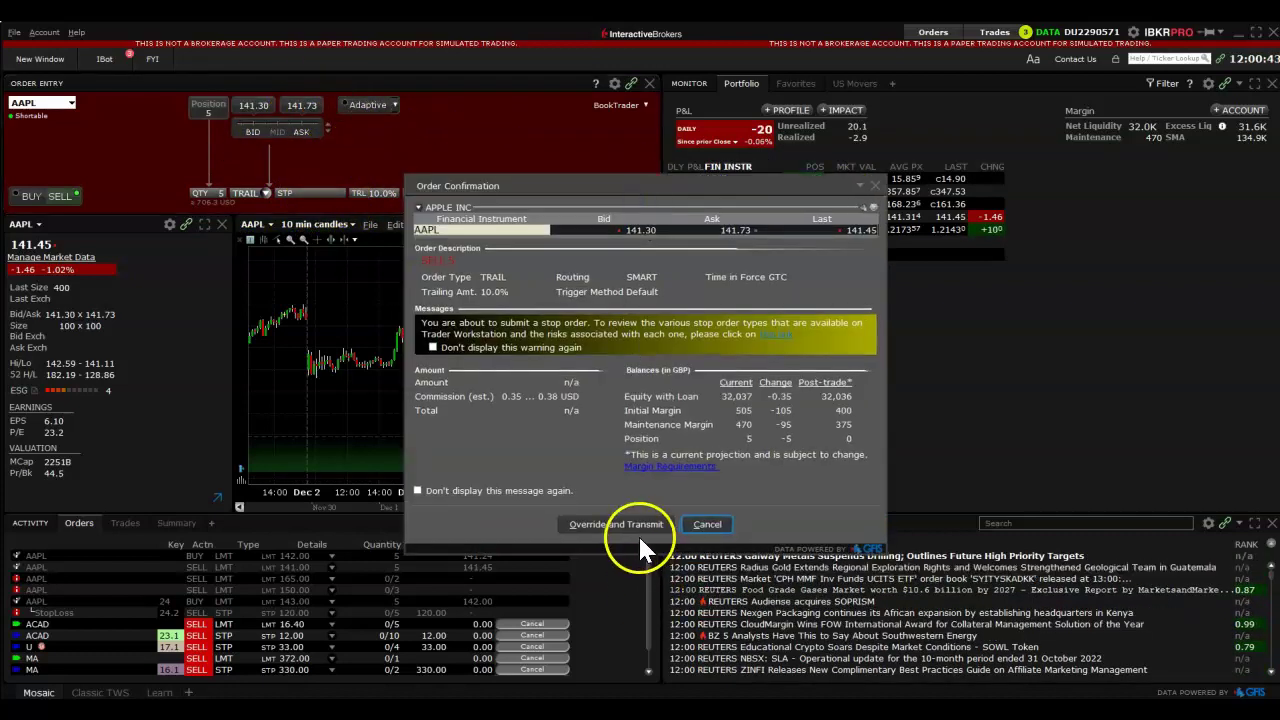
click(638, 532)
click(643, 408)
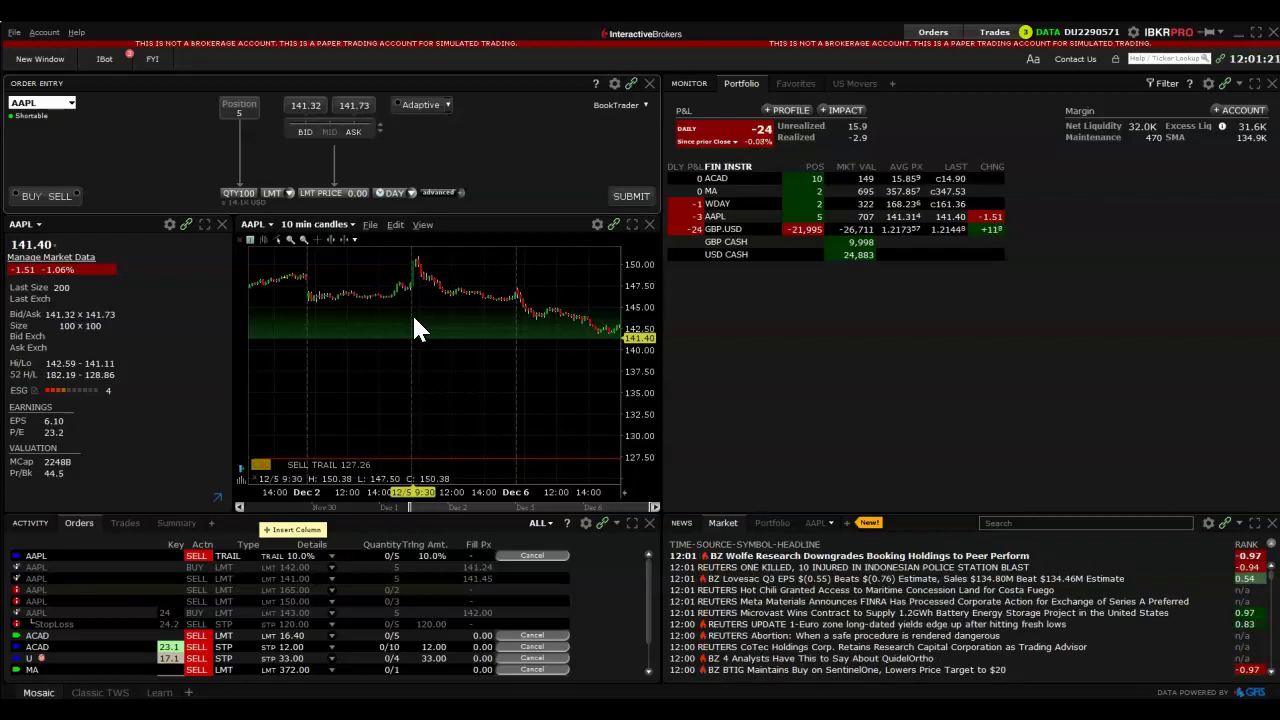
Cancel the active AAPL trailing stop order and create a sell order that closes the AAPL position in the portfolio
click(540, 556)
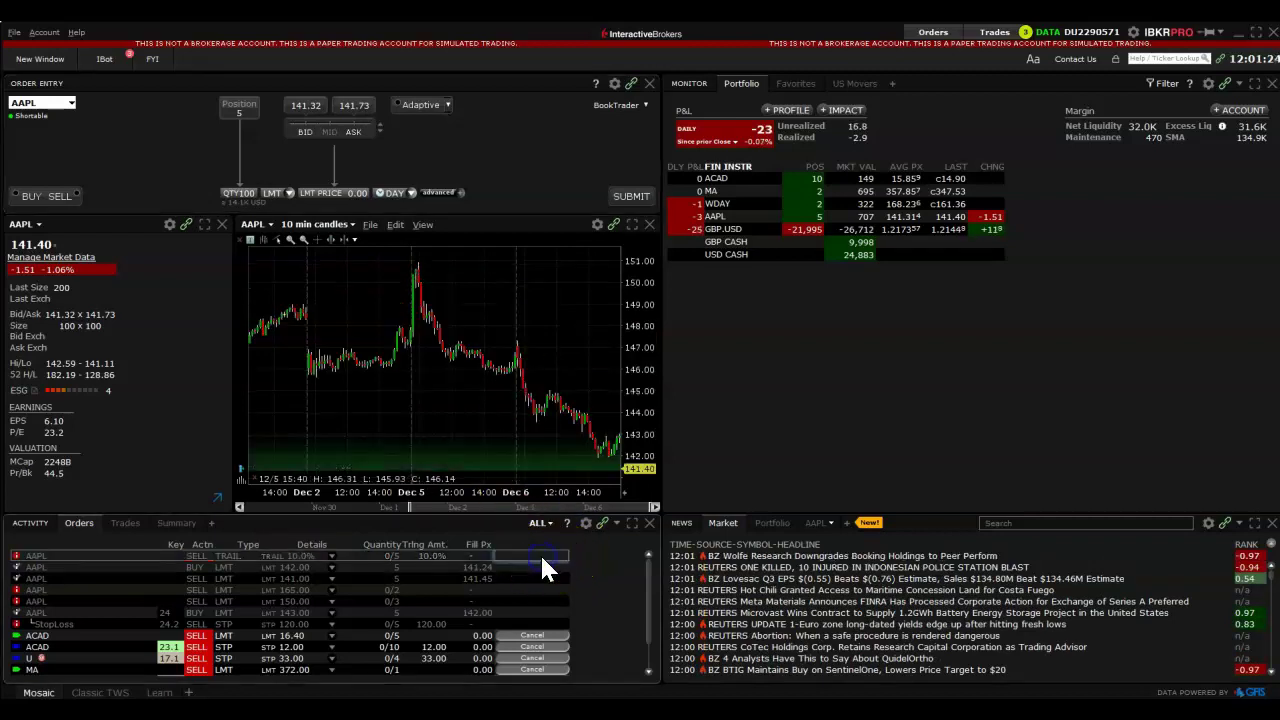
right_click(695, 214)
click(768, 218)
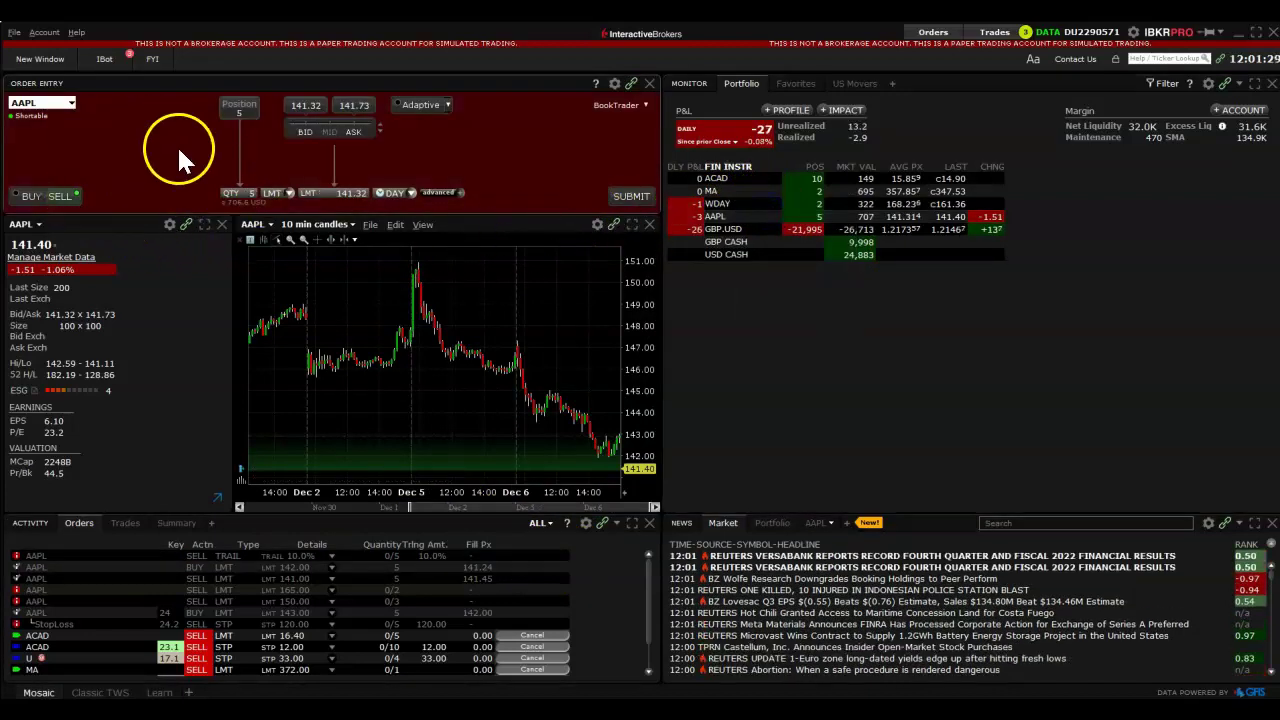
Set the AAPL closing order's time in force to GTC and its limit price to 141.00
click(390, 190)
click(393, 207)
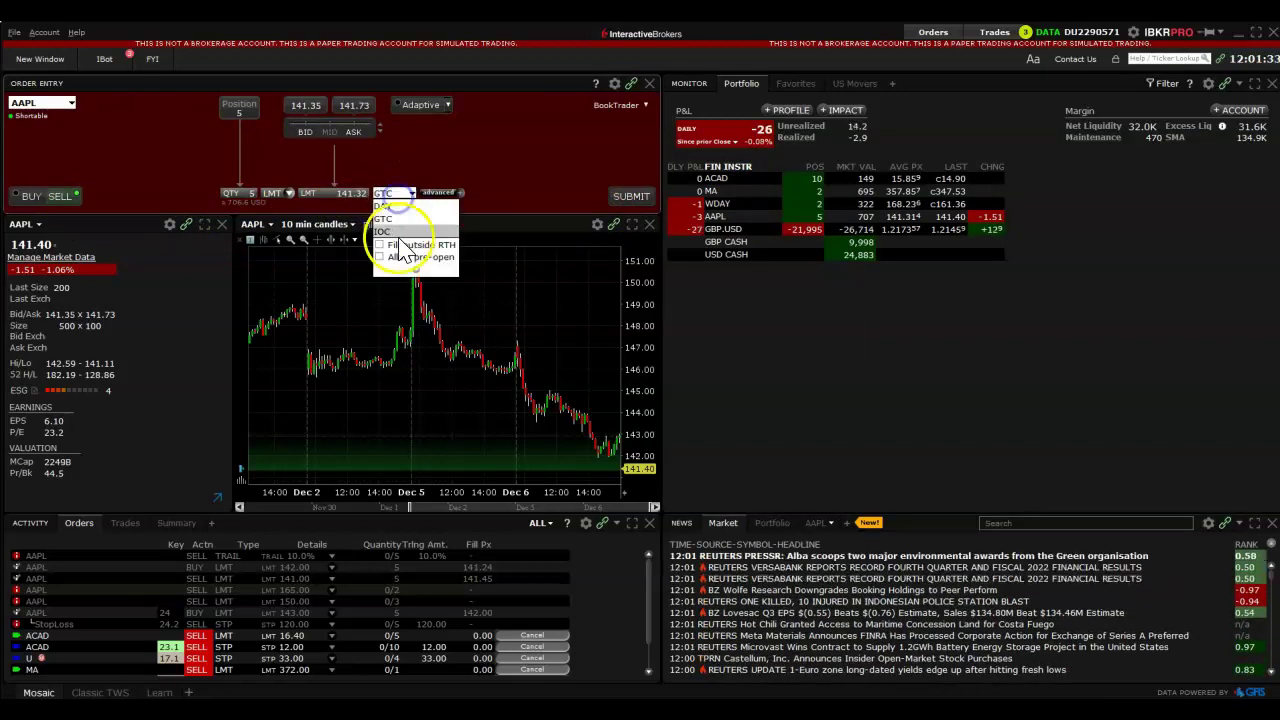
click(362, 190)
text(141)
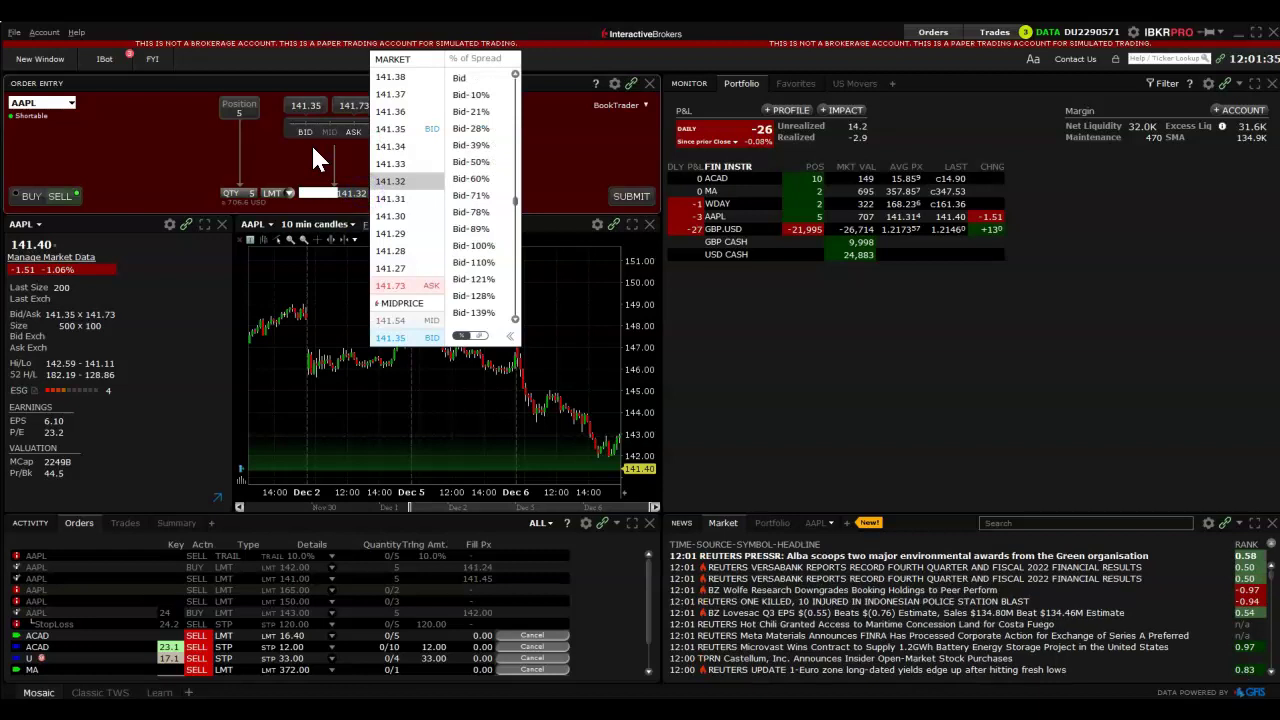
key(Return)
Submit the limit sell order for 5 AAPL shares and accept its confirmation messages
click(642, 200)
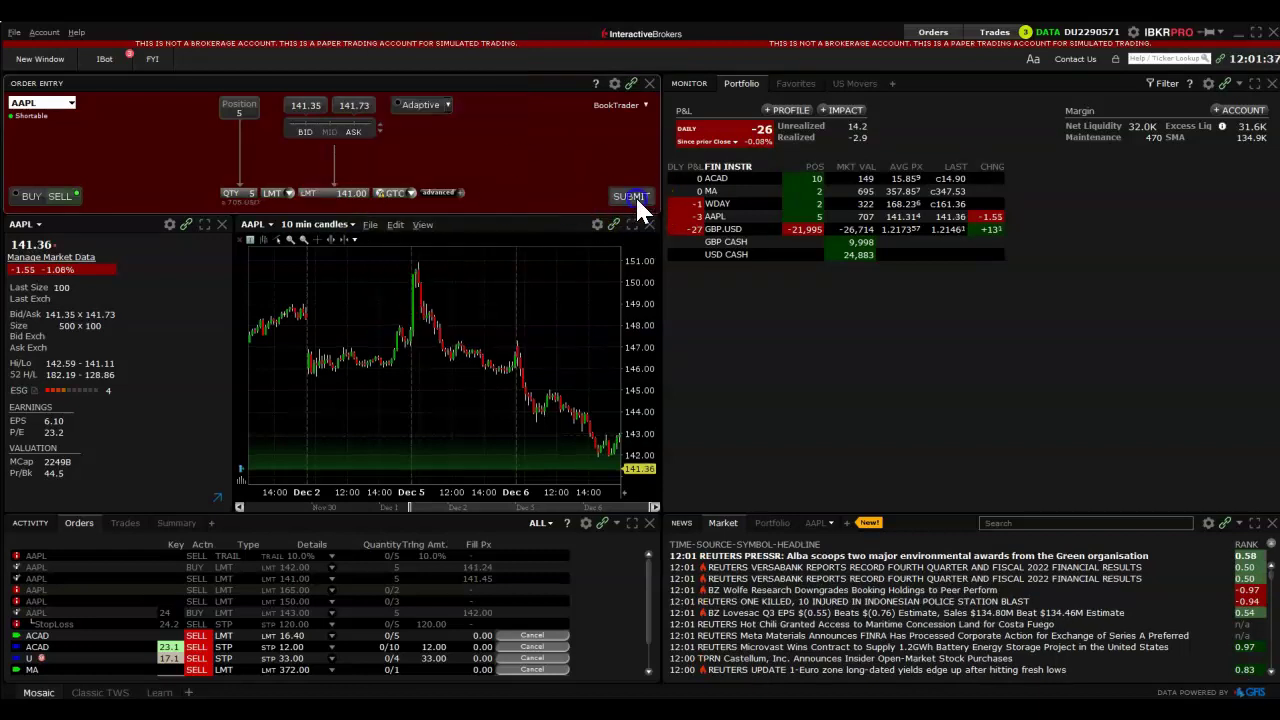
click(630, 466)
click(642, 410)
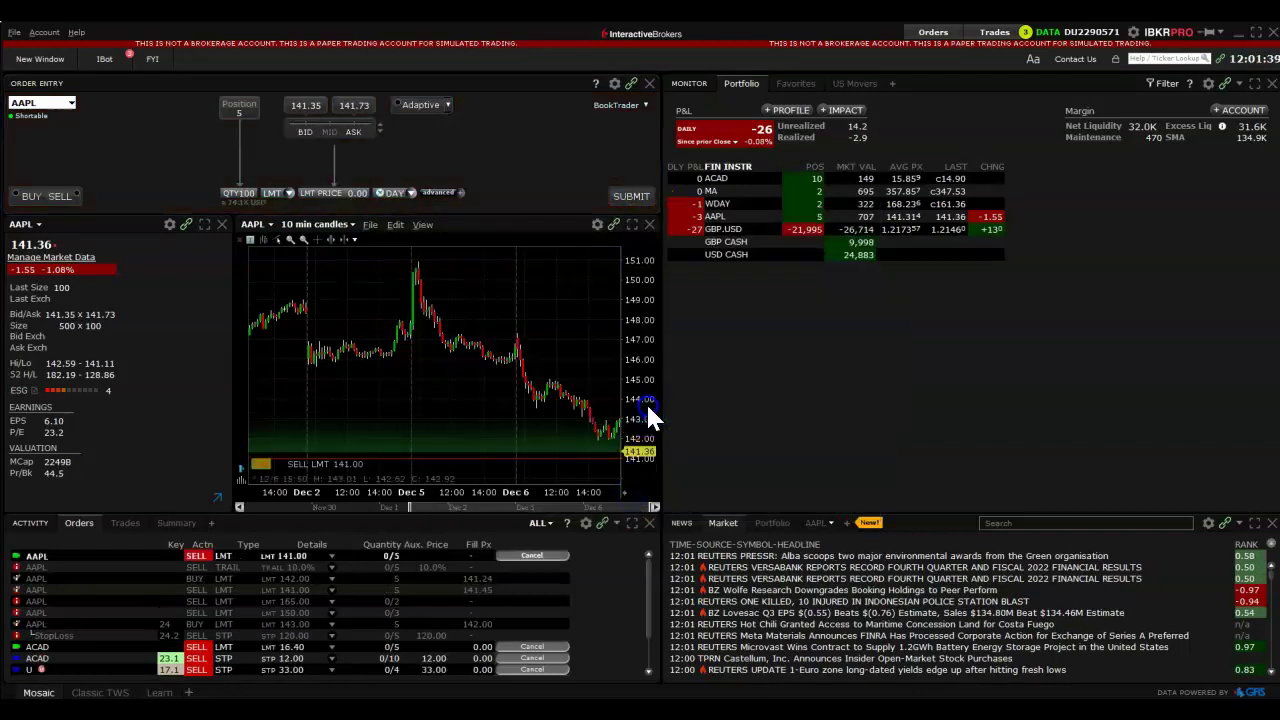